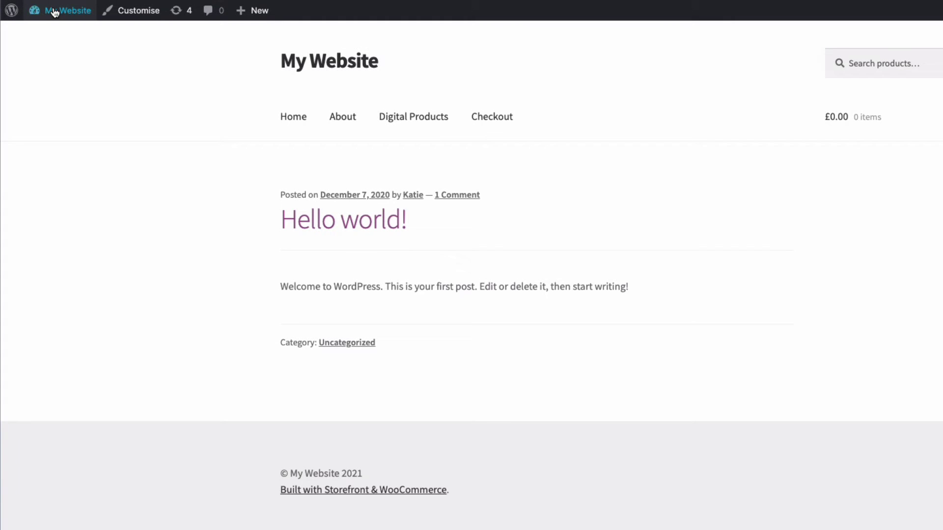
From the Dashboard, view the installed Plugins list, then the Add New page's Upload Plugin panel
mouse_move(54, 13)
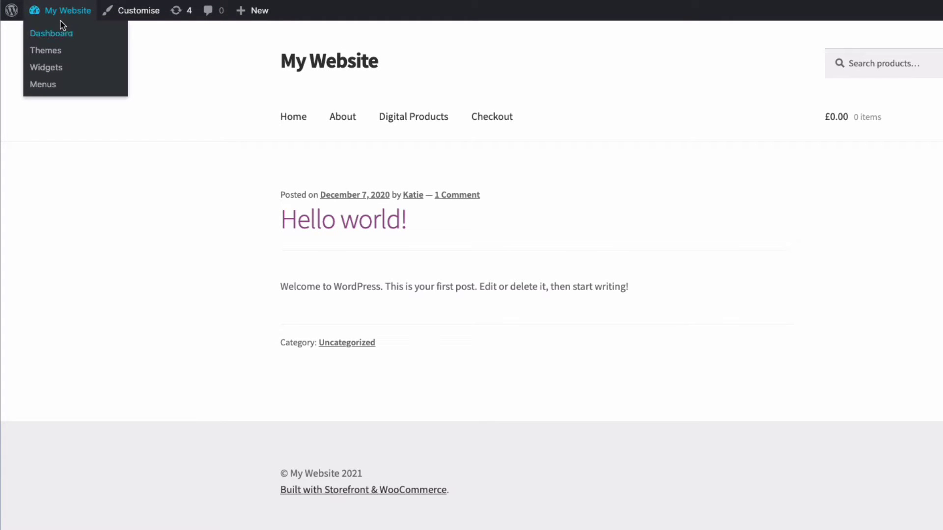
click(61, 32)
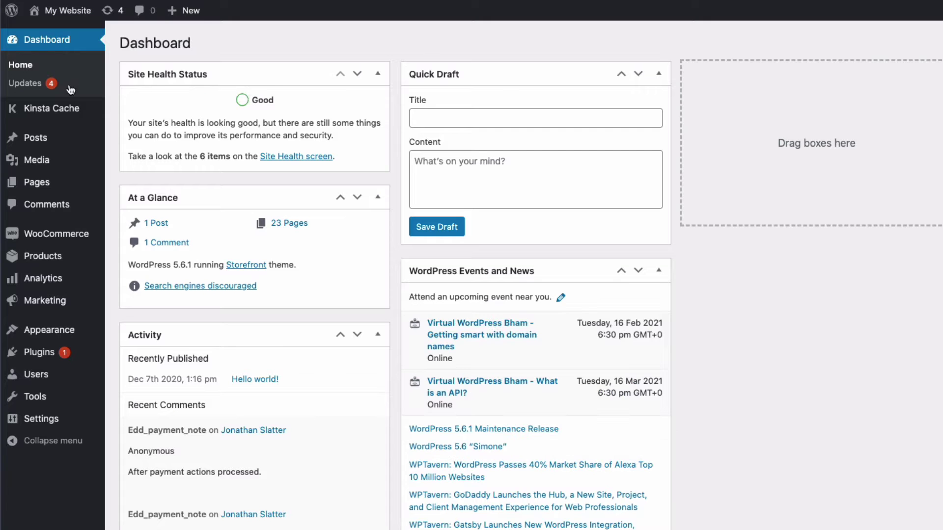
click(43, 354)
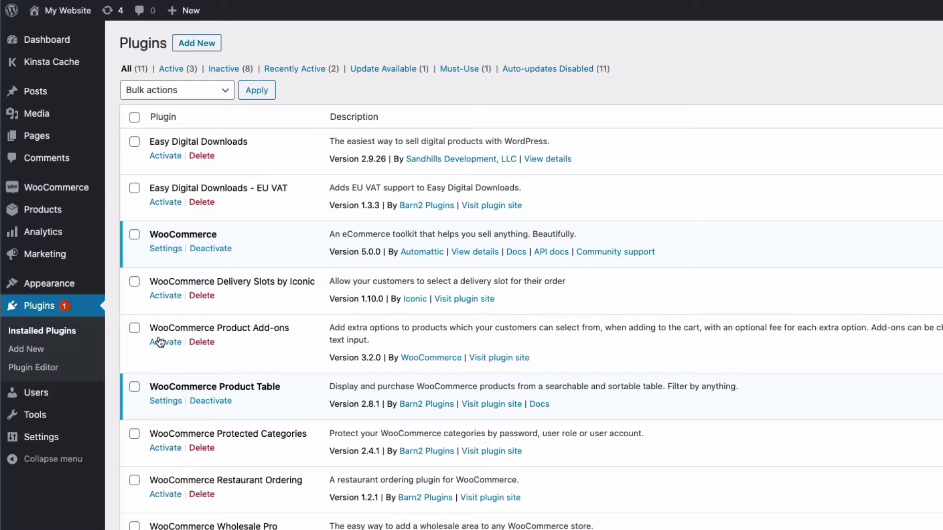
scroll(159, 342, down, 3)
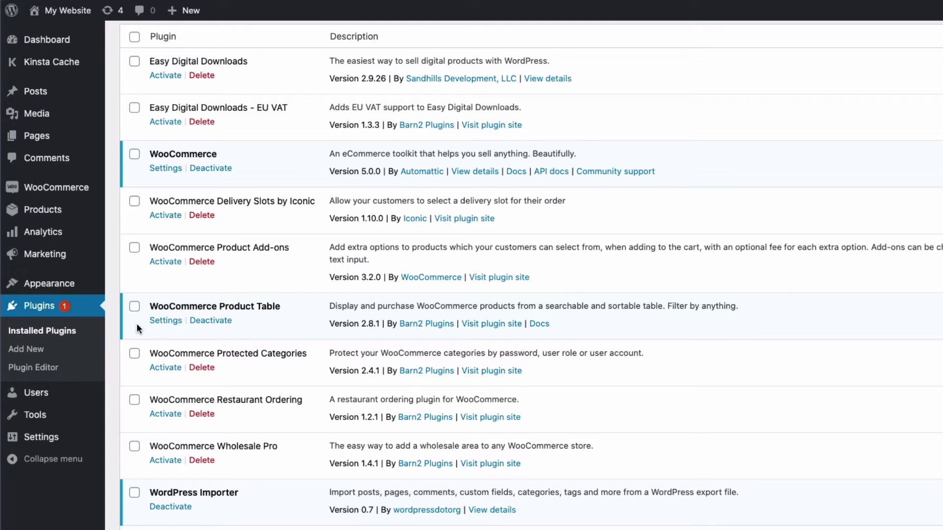
click(30, 352)
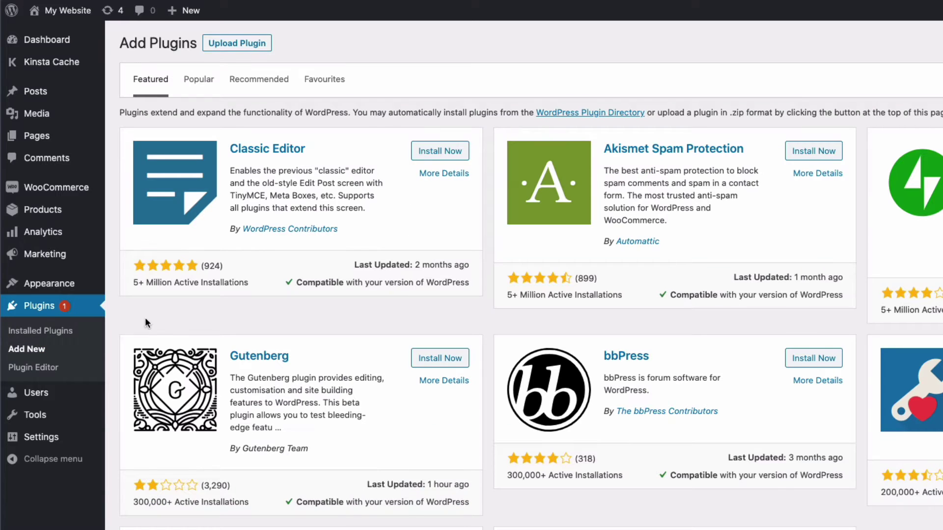
click(247, 43)
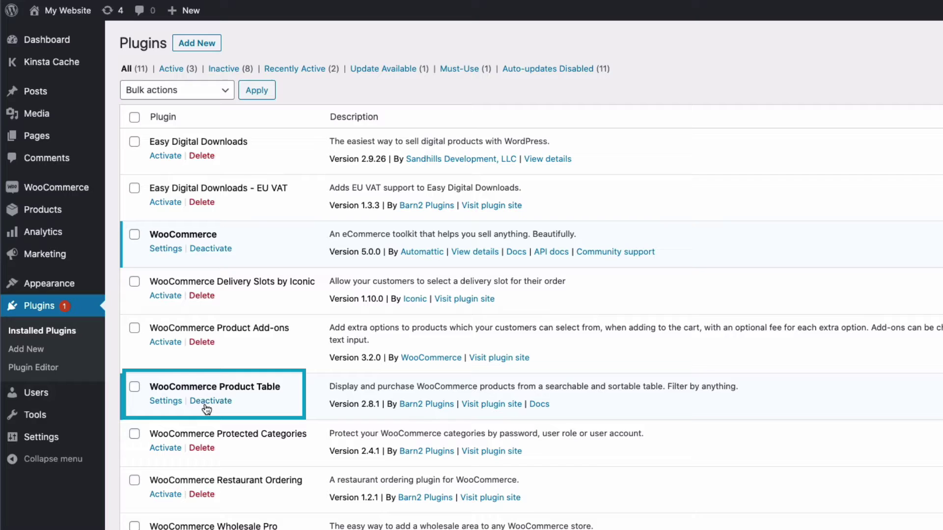
Open the WooCommerce Product Table settings and activate the plugin's licence key
click(166, 402)
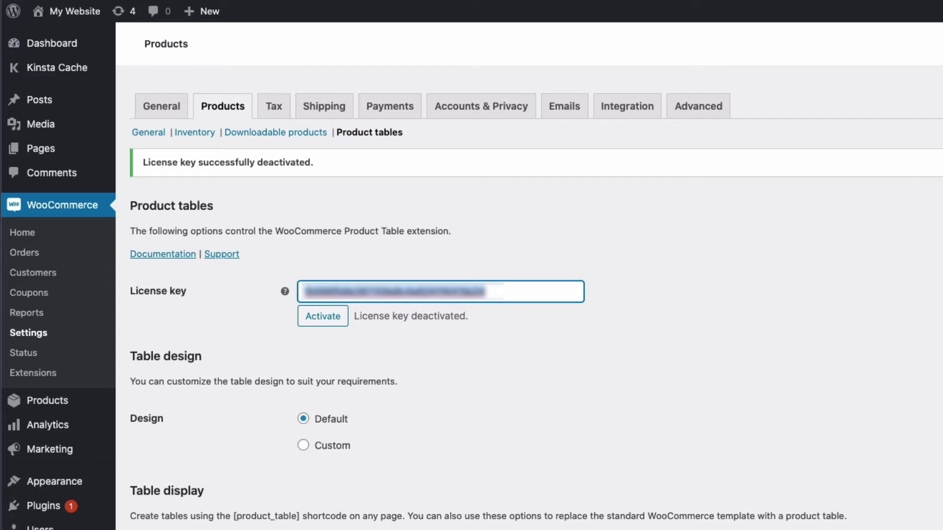
click(323, 316)
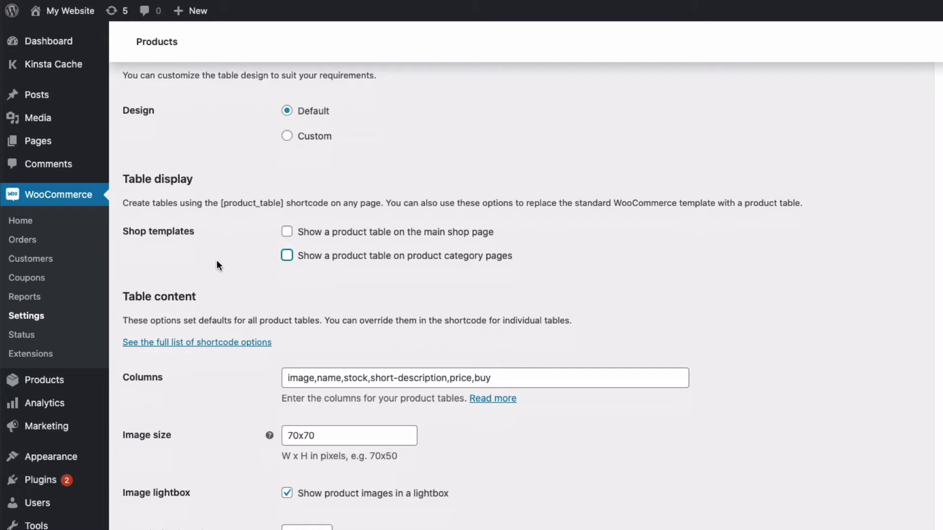
Enable product tables on both the main shop page and product category pages
scroll(217, 260, up, 1)
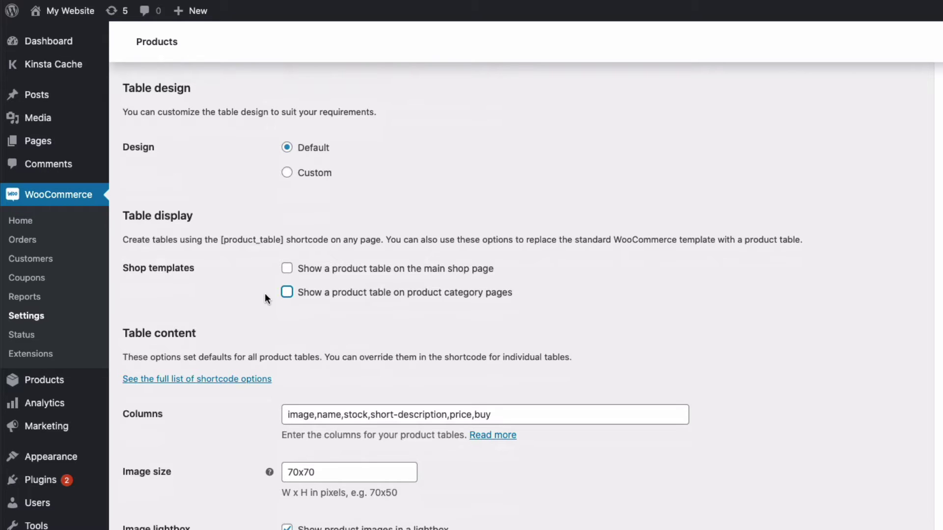
click(286, 271)
click(287, 295)
scroll(238, 273, down, 3)
scroll(239, 273, down, 4)
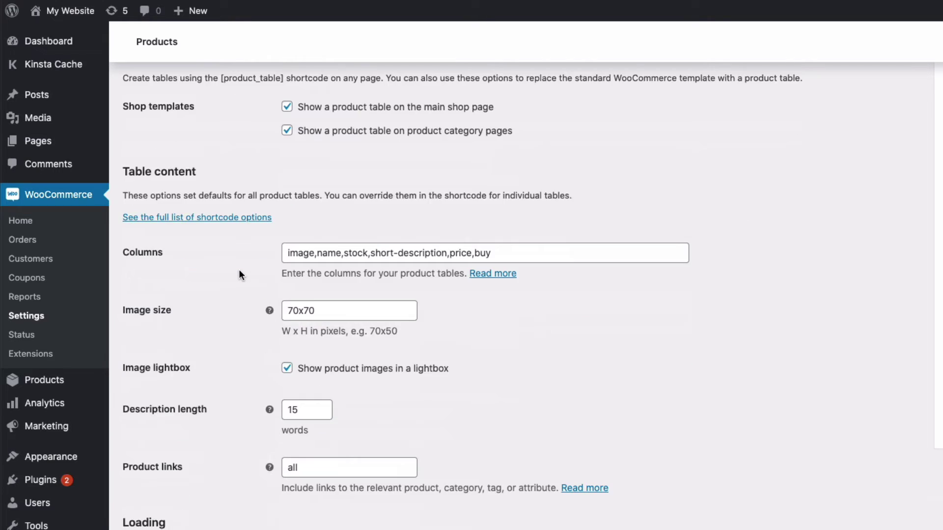
scroll(240, 273, down, 2)
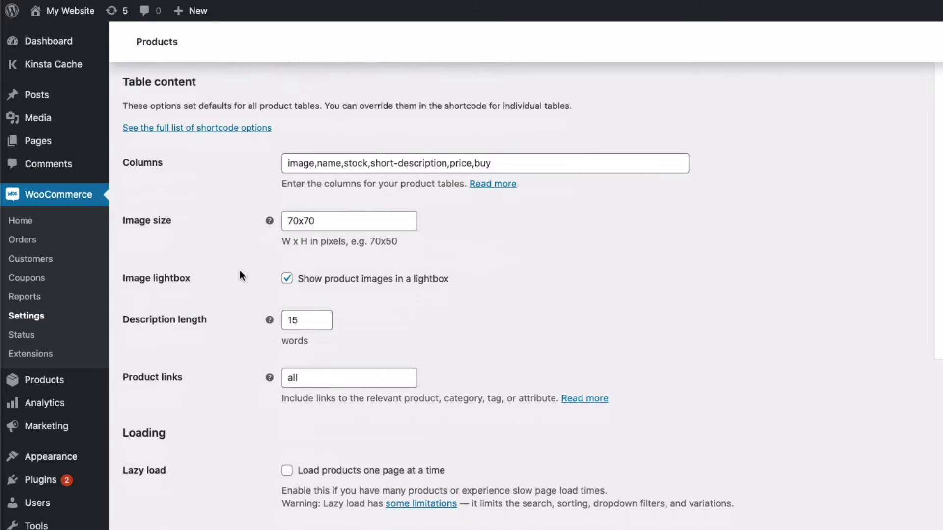
scroll(241, 274, down, 2)
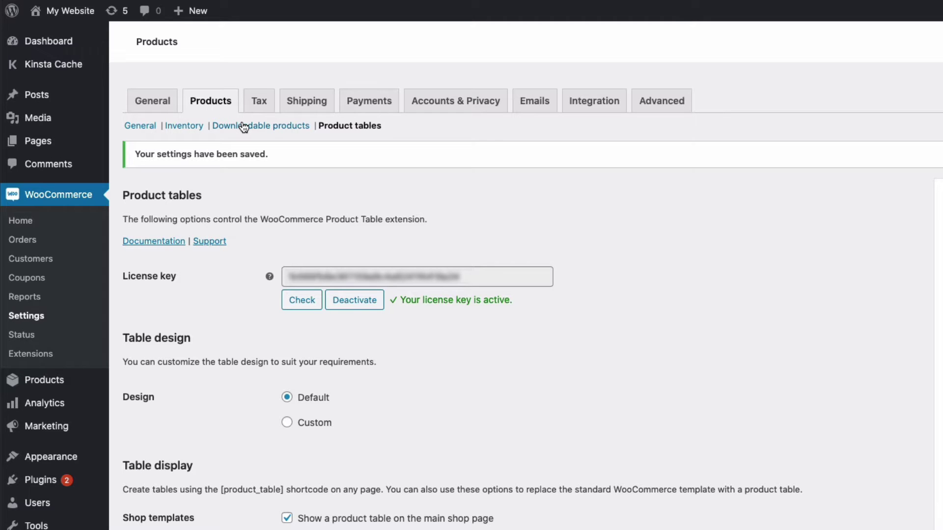
scroll(244, 127, down, 3)
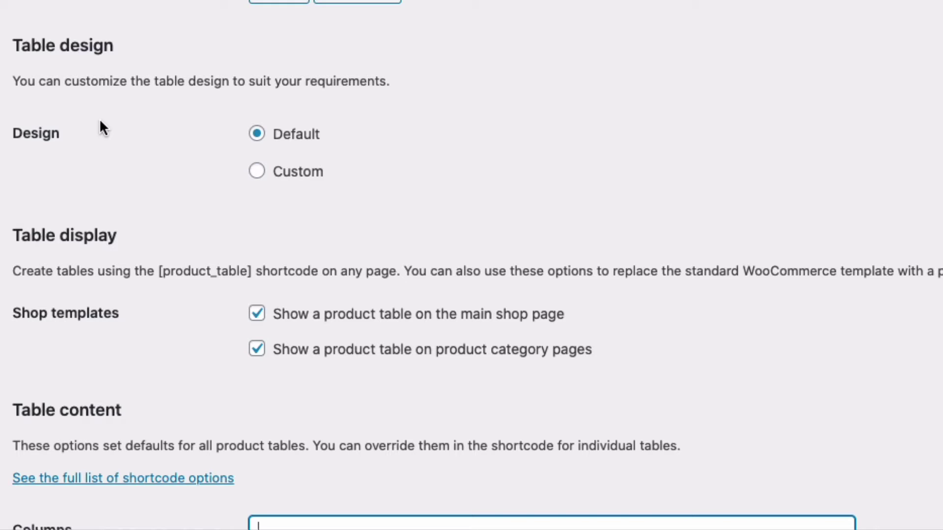
Replace the default Columns entry with 'name' and save the settings
scroll(101, 117, down, 10)
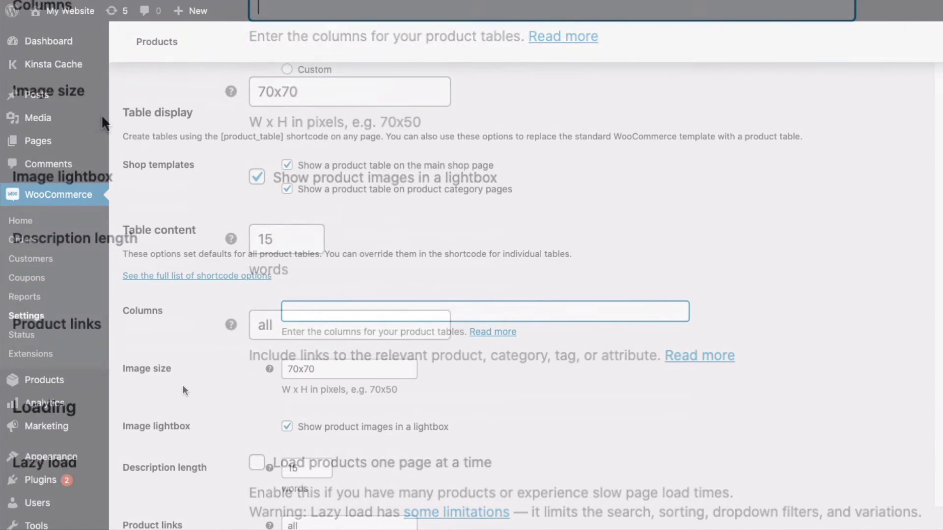
scroll(183, 391, down, 3)
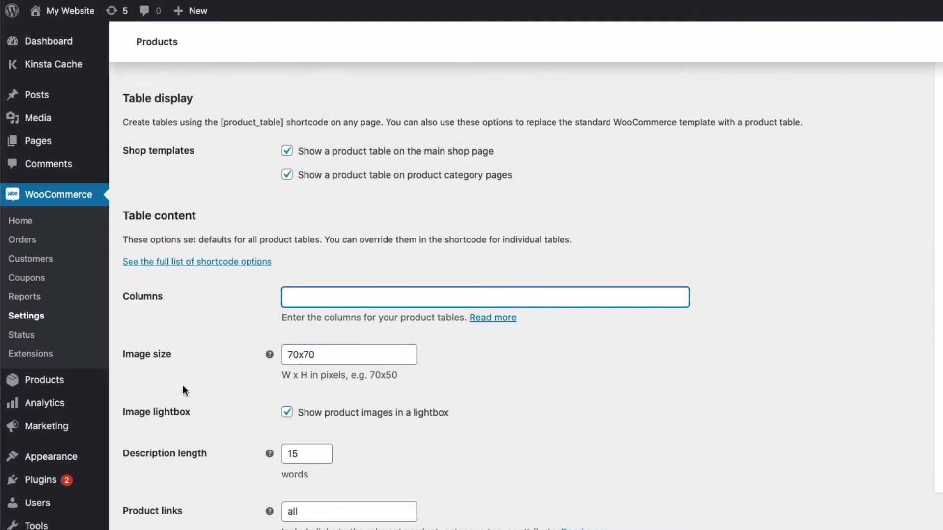
scroll(183, 390, down, 1)
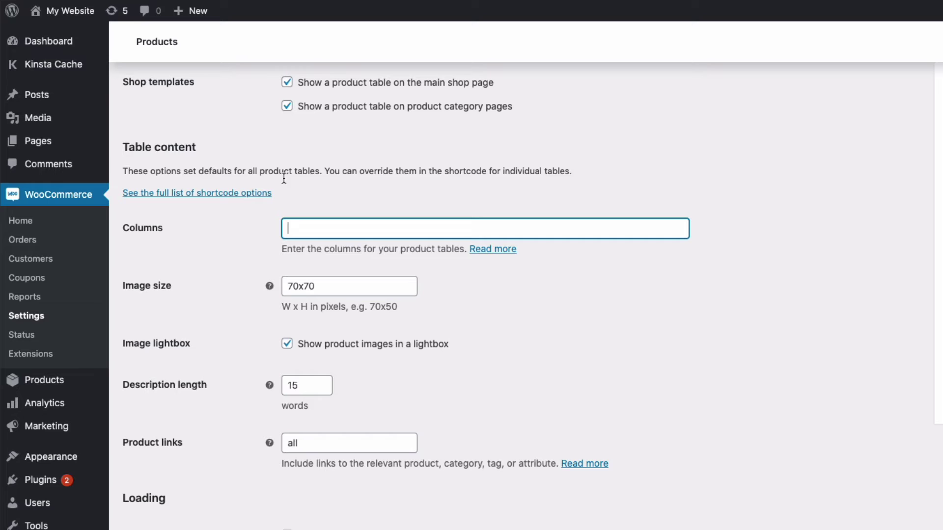
click(297, 228)
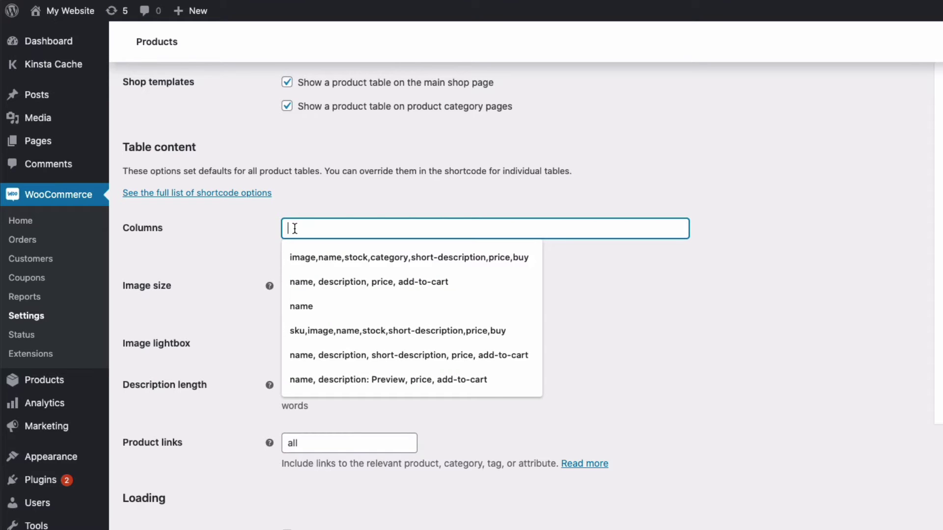
key(Escape)
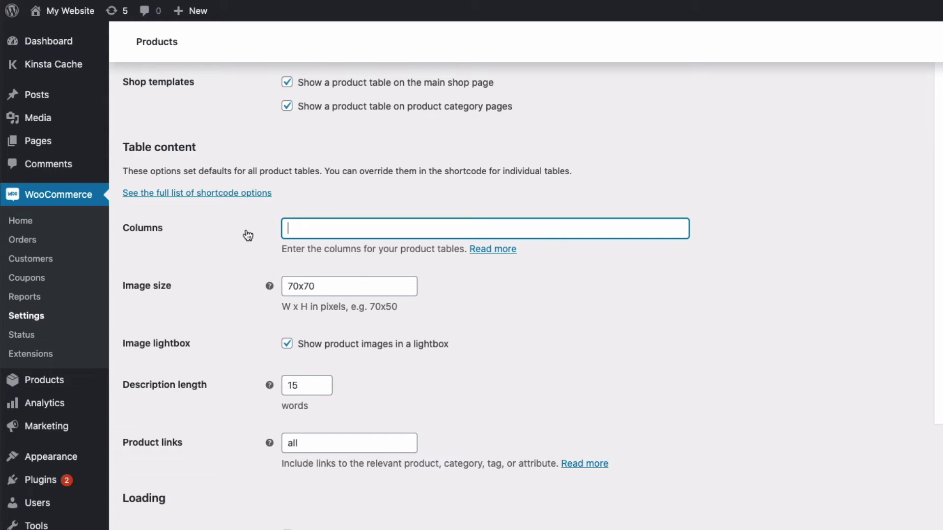
text(name)
scroll(220, 279, down, 10)
click(45, 451)
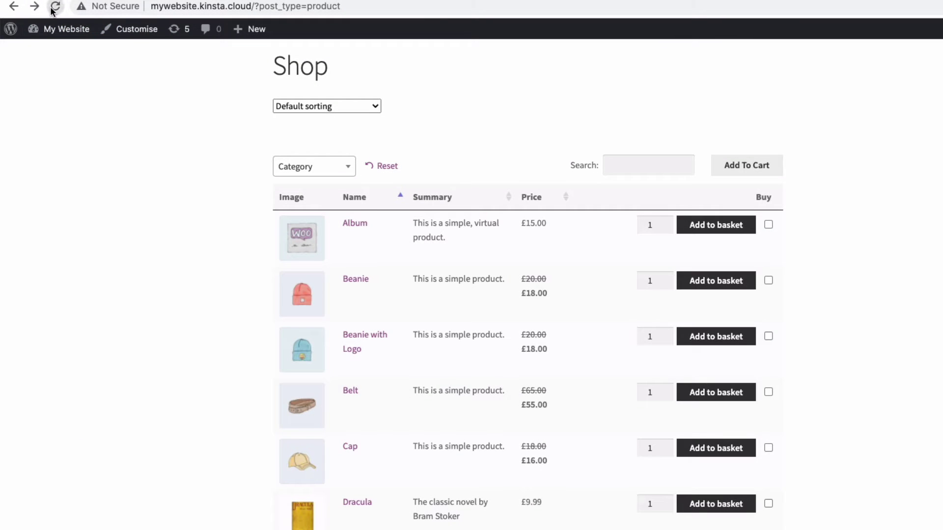
Reload the Shop table, open the Frankenstein product, and go back to the product list
click(54, 9)
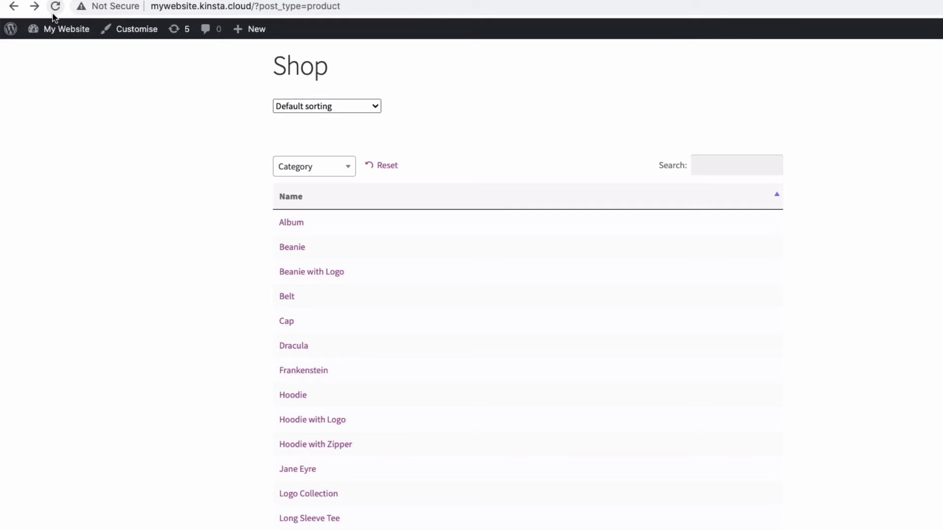
scroll(192, 274, down, 4)
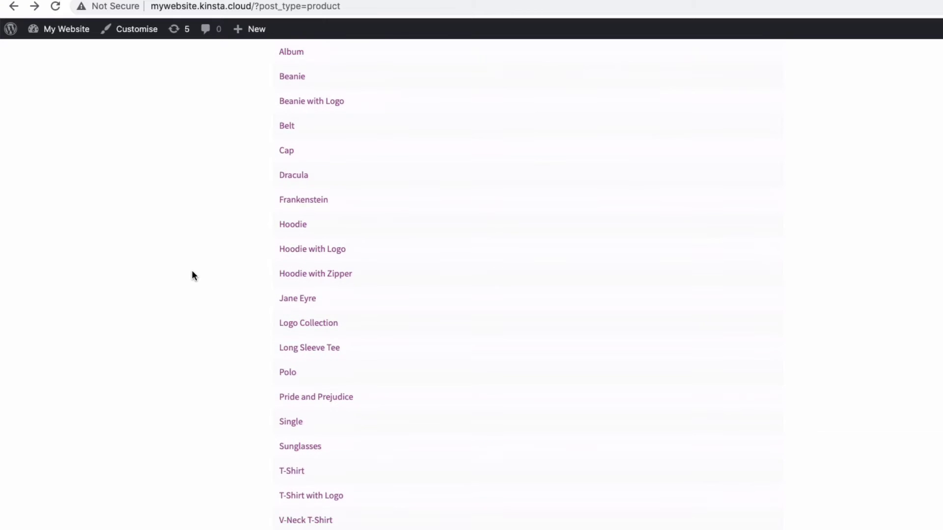
scroll(192, 273, up, 4)
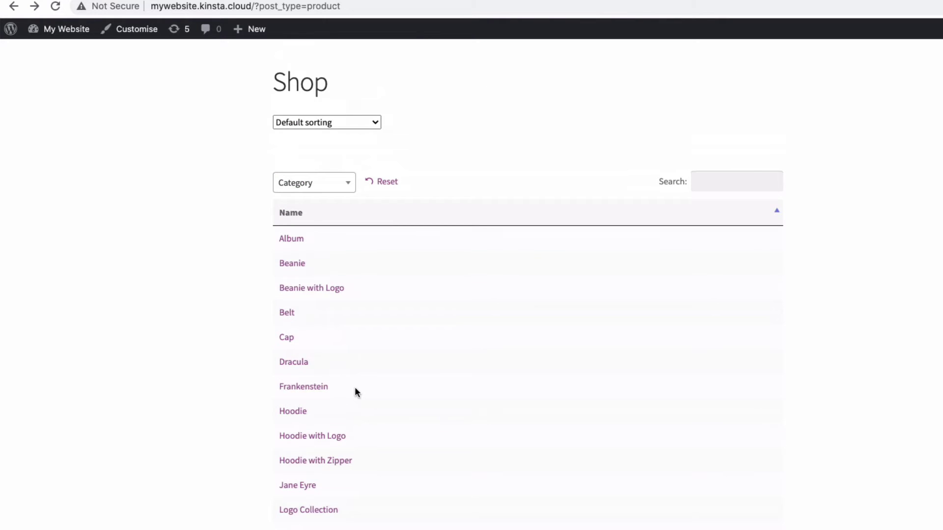
click(300, 388)
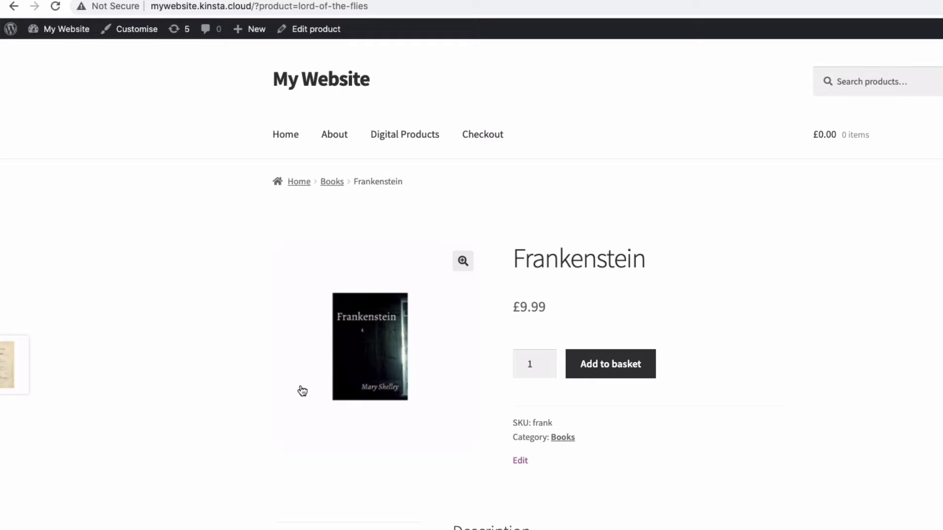
click(13, 7)
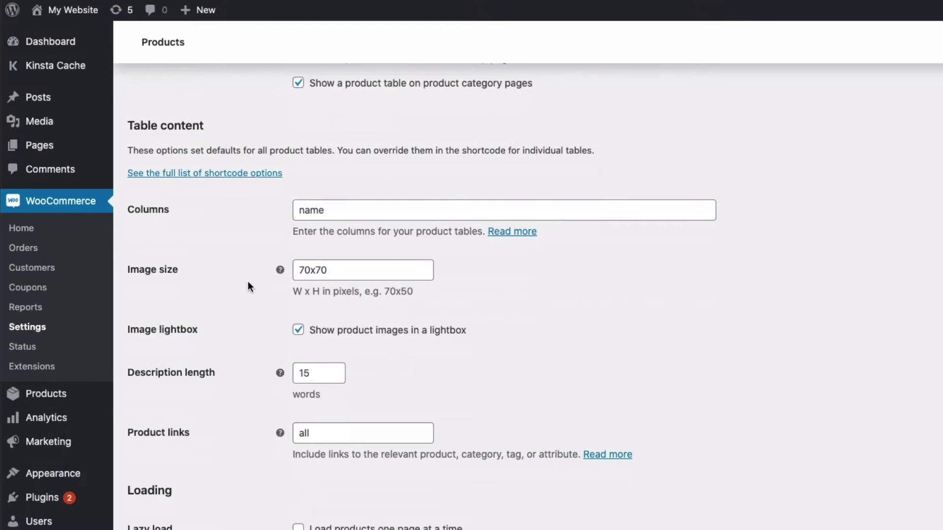
scroll(247, 281, down, 1)
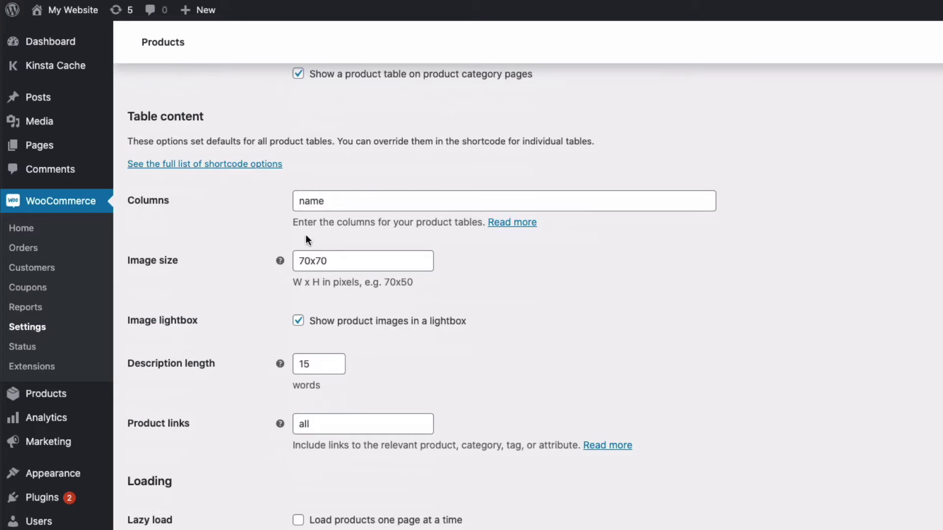
Change the Columns entry from 'name' to 'image,name,stock,categories,short-description,price,buy'
click(331, 201)
drag(331, 202, 276, 195)
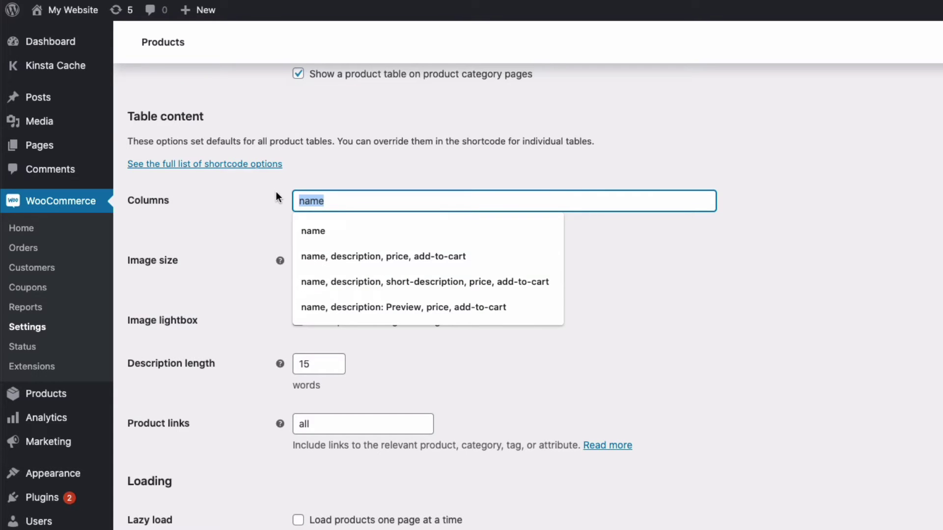
text(image)
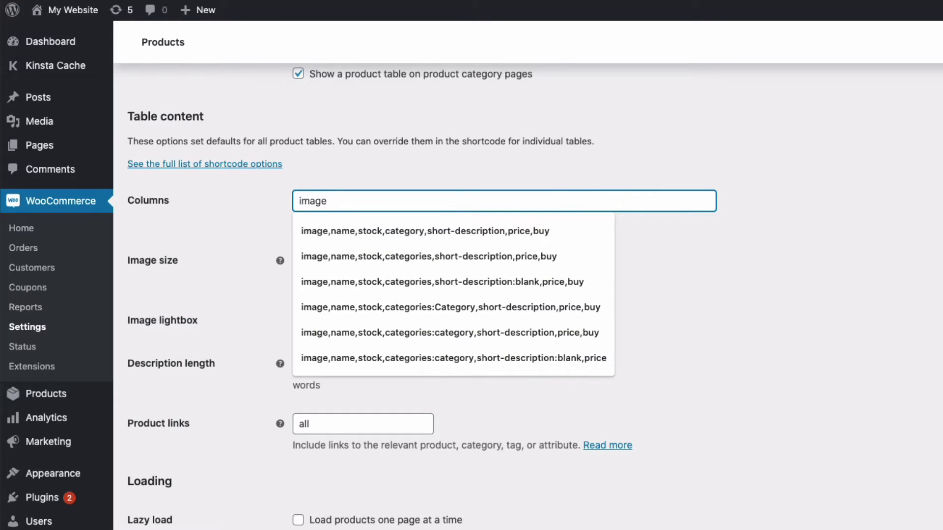
text(,name,stock,cate)
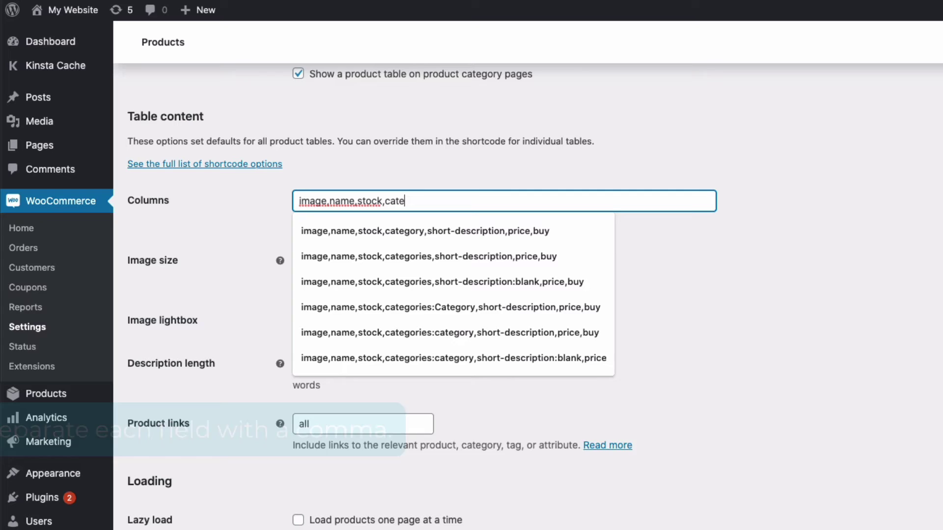
text(gories,sho)
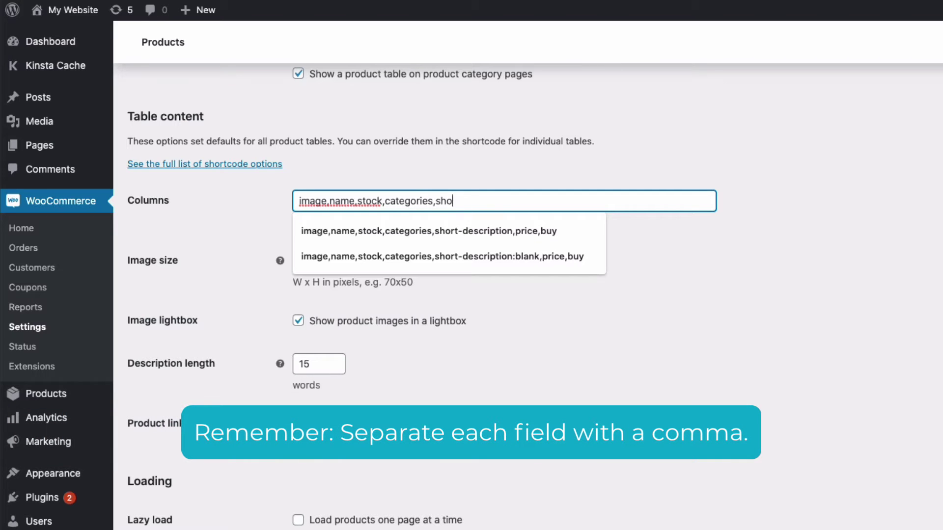
text(rt-description,p)
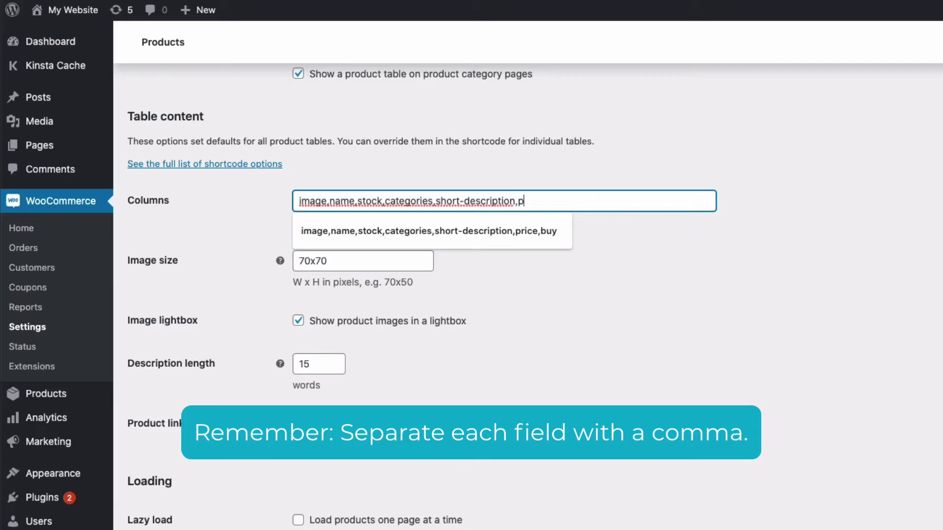
text(rice,buy)
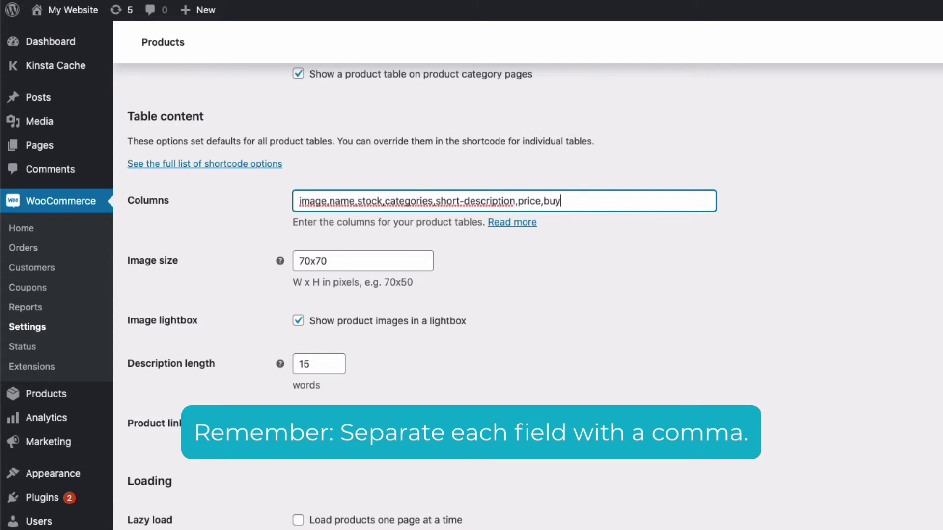
scroll(205, 208, down, 15)
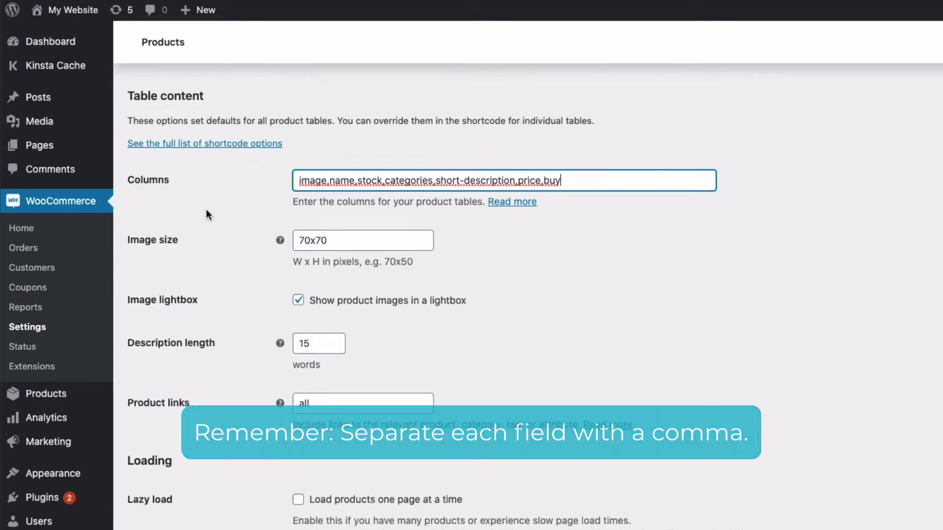
scroll(206, 209, down, 3)
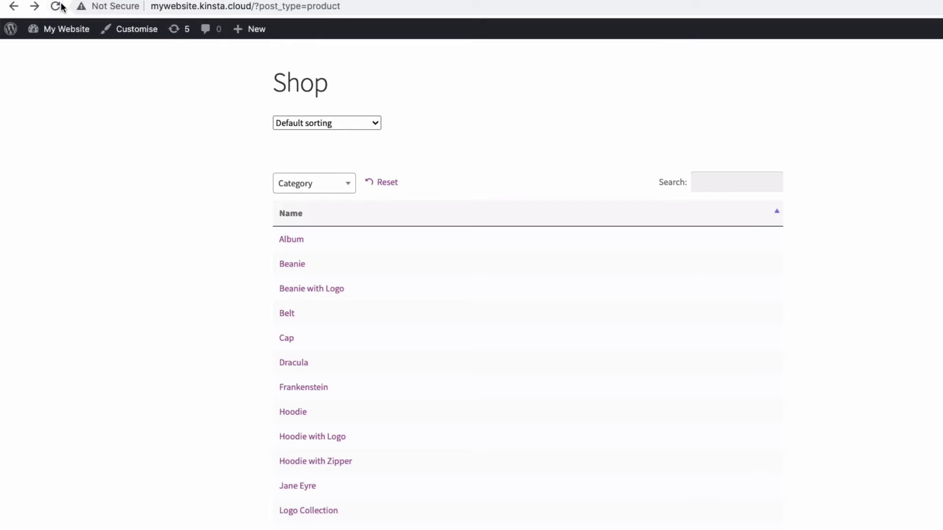
click(55, 6)
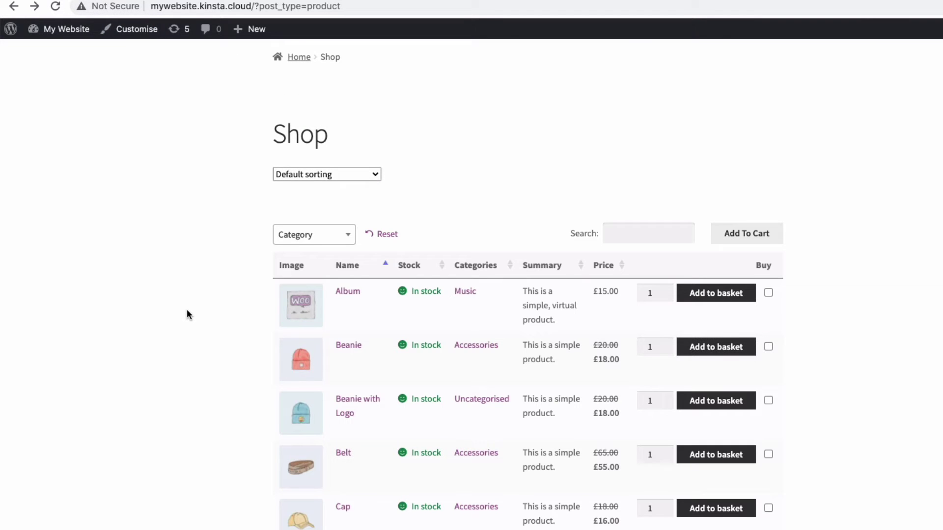
scroll(187, 310, down, 2)
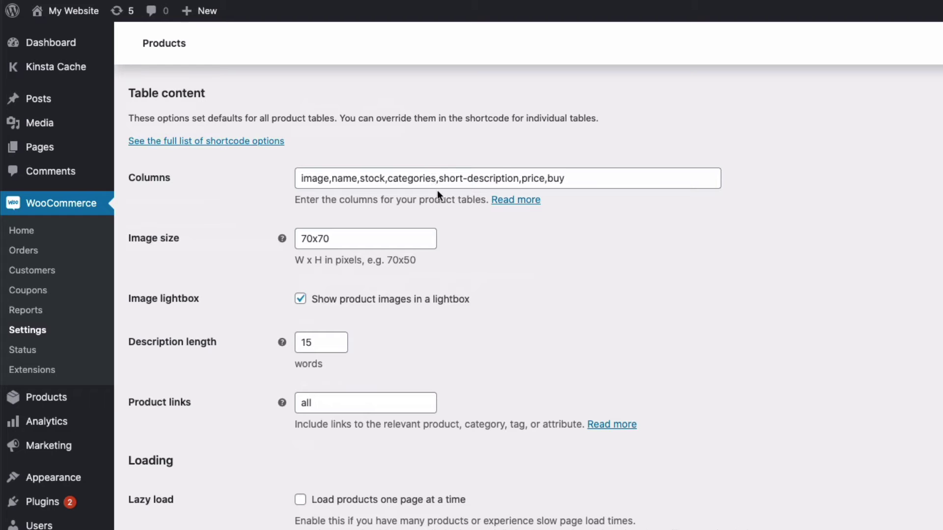
click(435, 178)
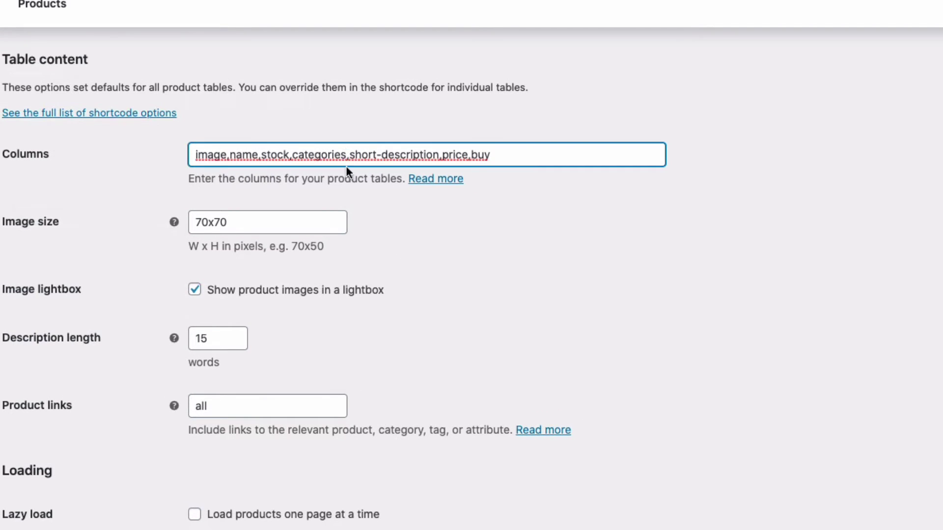
Edit the Columns entry to 'categories:Category' and 'short-description:blank' for custom headings
click(346, 155)
text(:)
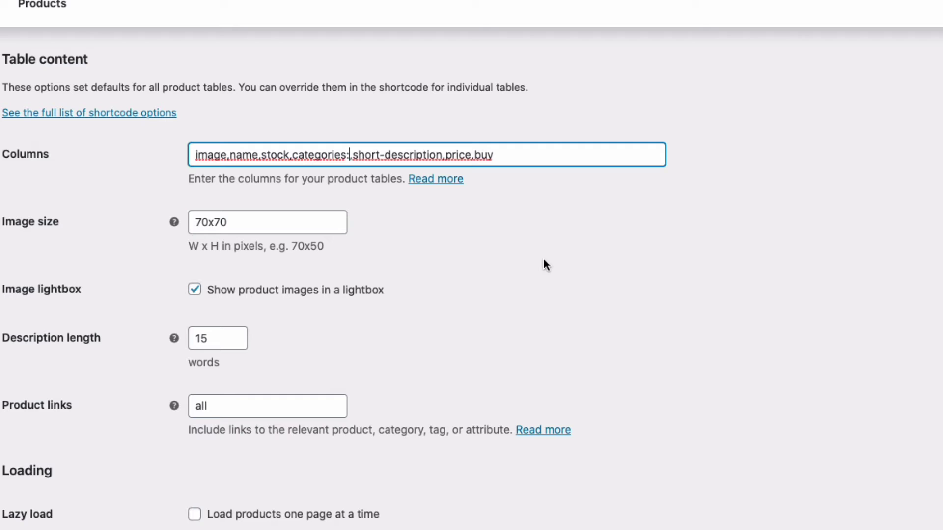
text(Categ)
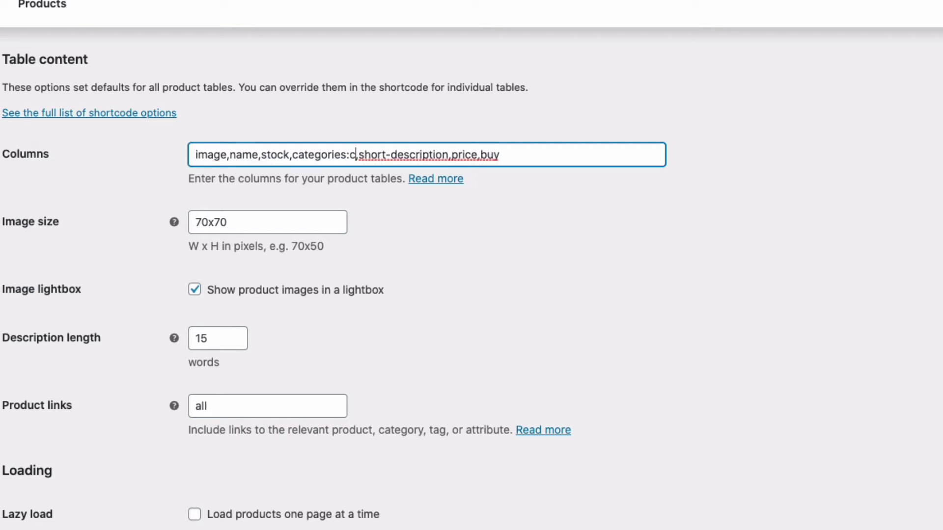
text(ory)
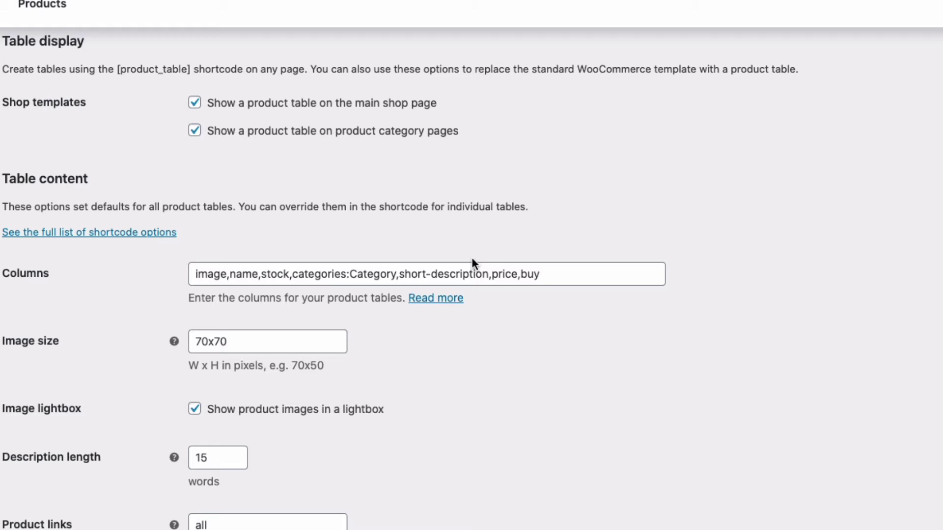
click(484, 273)
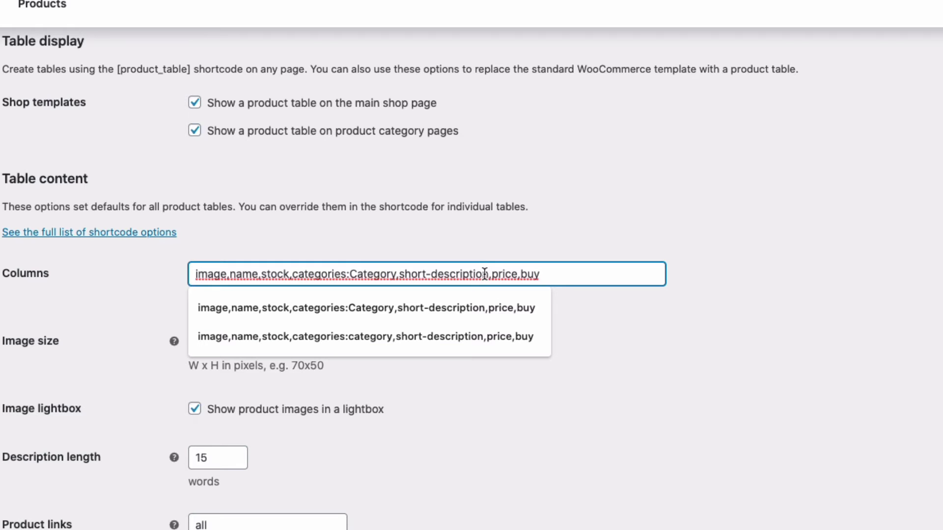
text(:)
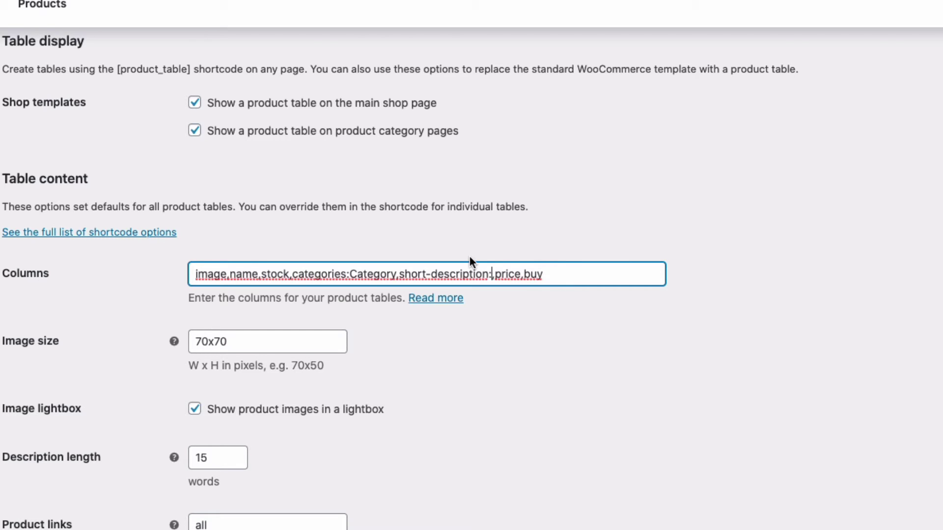
text(blank)
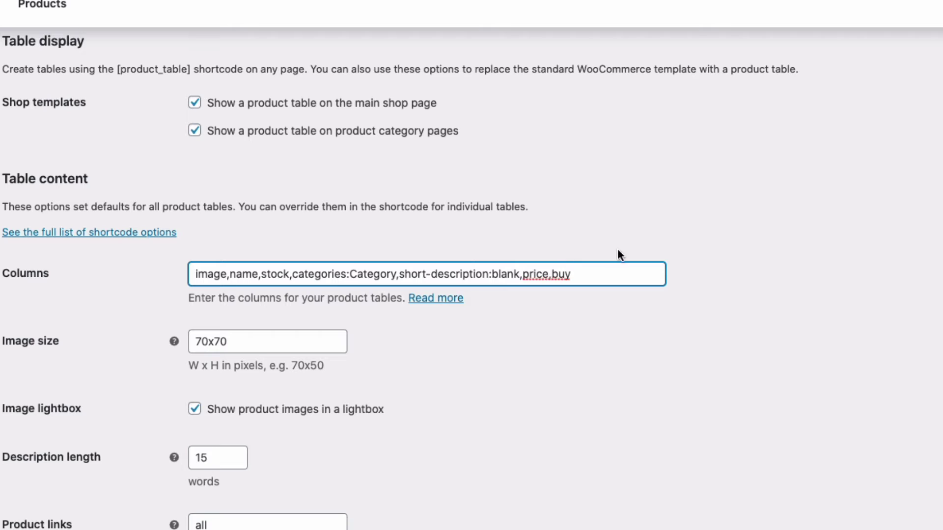
click(128, 517)
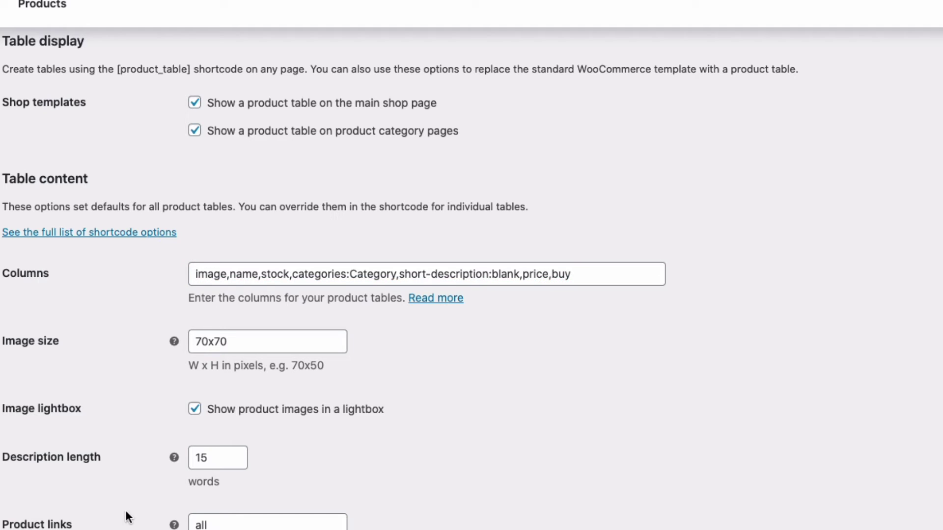
scroll(129, 515, down, 15)
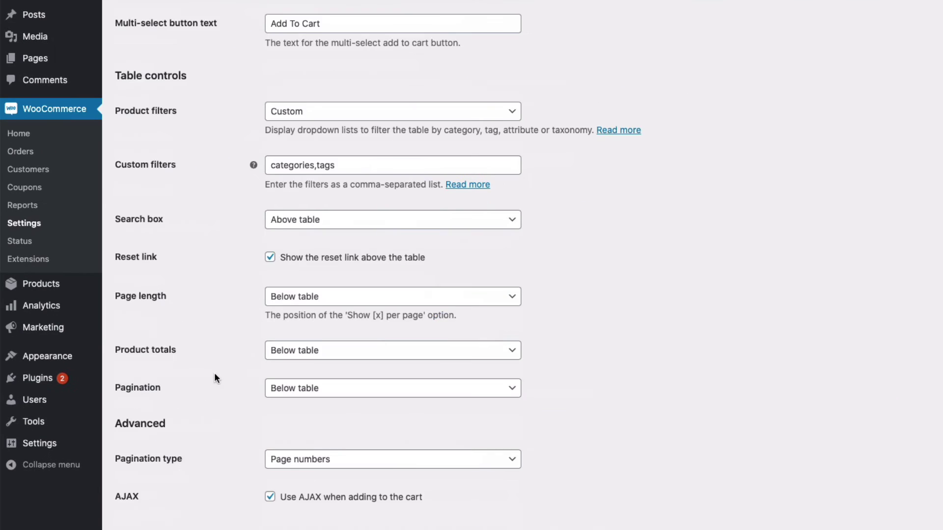
Save the Product tables settings with the Category and blank description headings
click(158, 484)
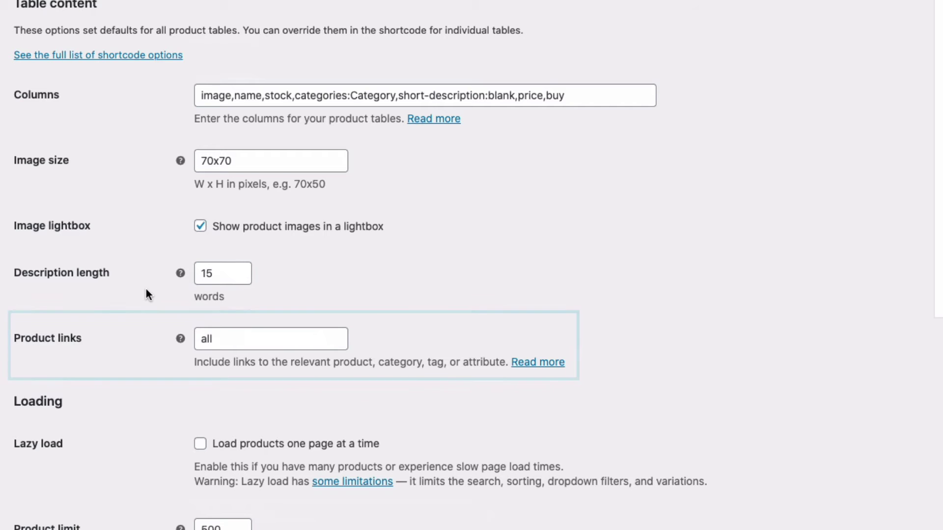
Keep sorting by Name and search box above the table; set Product filters to Custom (categories, tags)
scroll(146, 289, down, 13)
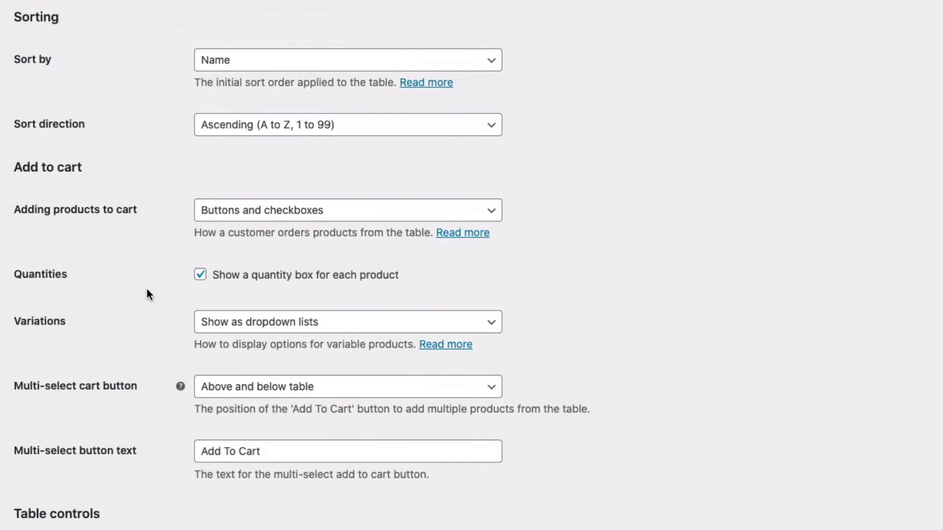
click(244, 67)
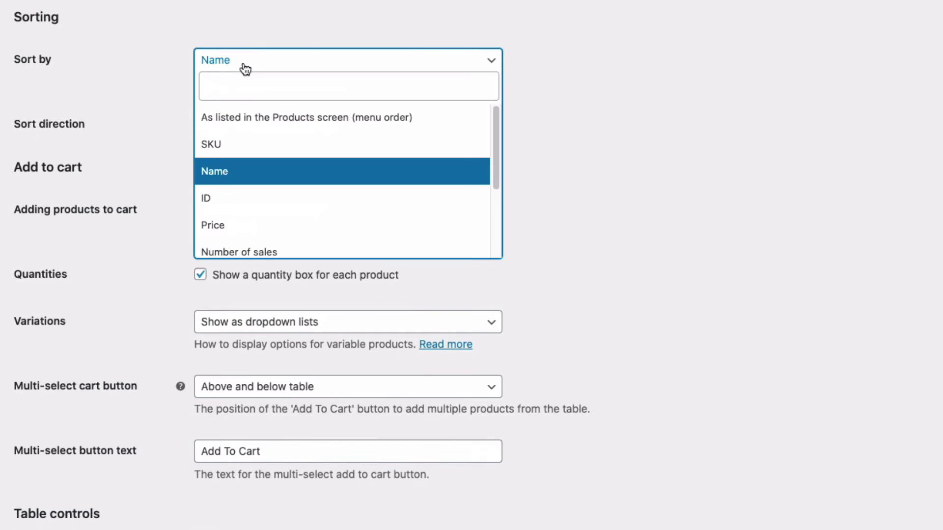
click(146, 90)
scroll(146, 90, down, 9)
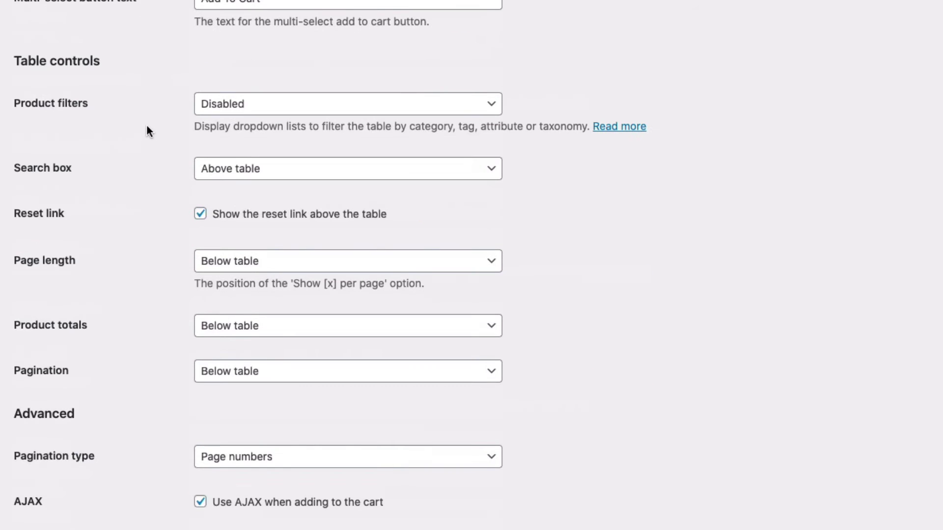
click(219, 110)
click(205, 178)
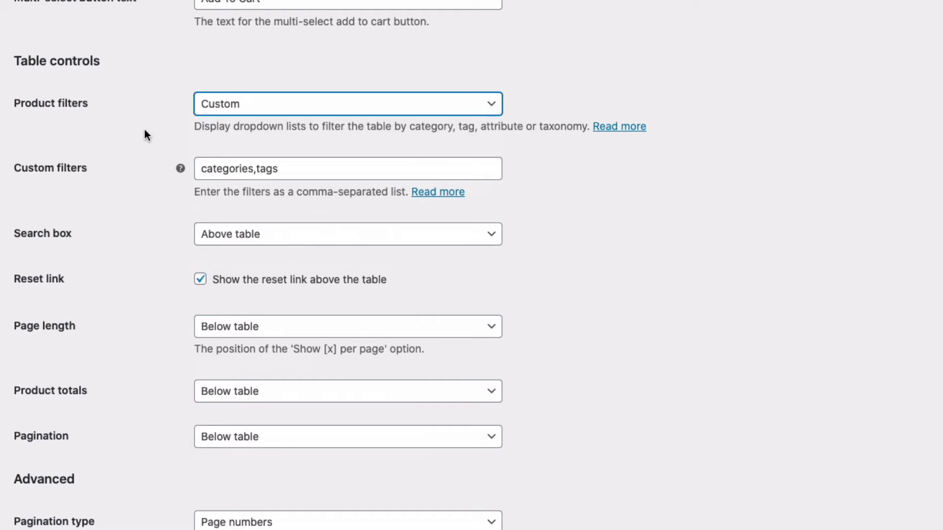
click(226, 239)
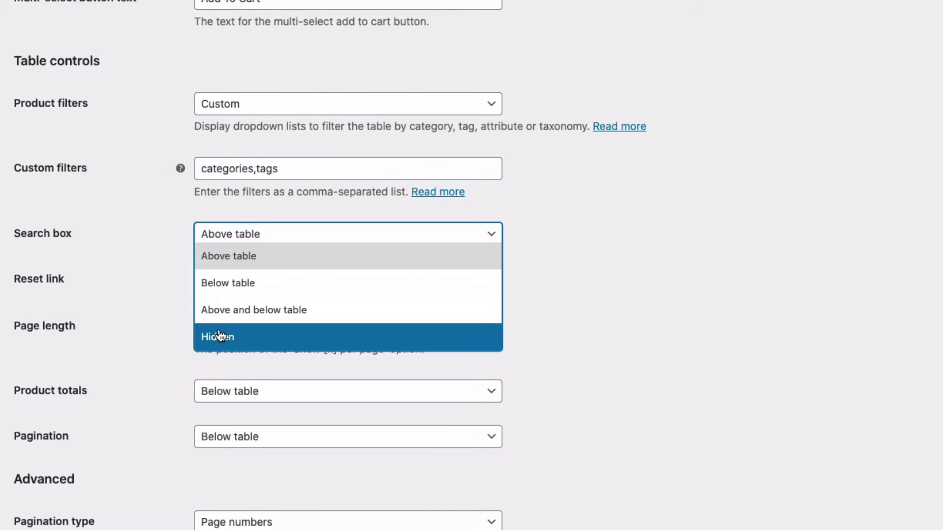
click(154, 147)
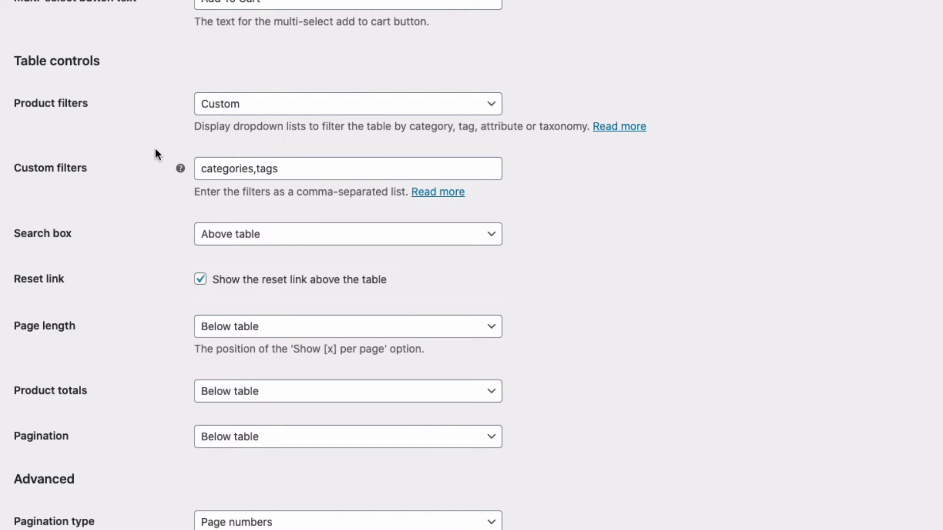
scroll(133, 218, down, 3)
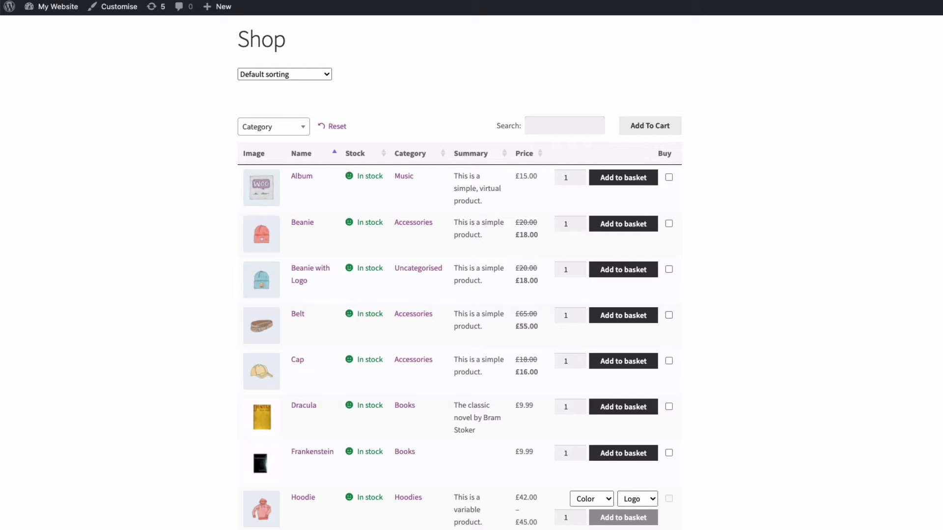
Reload the Shop page to check the blank description column heading
key(super+r)
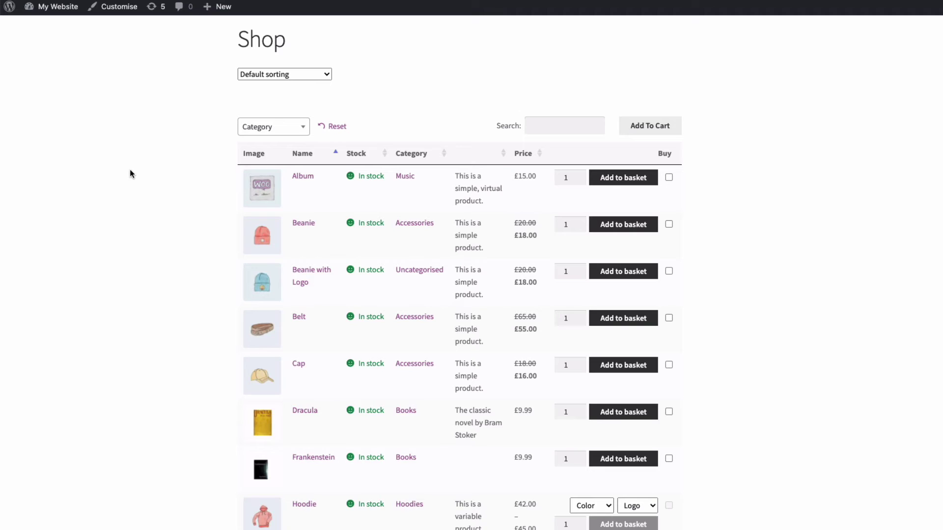
click(781, 0)
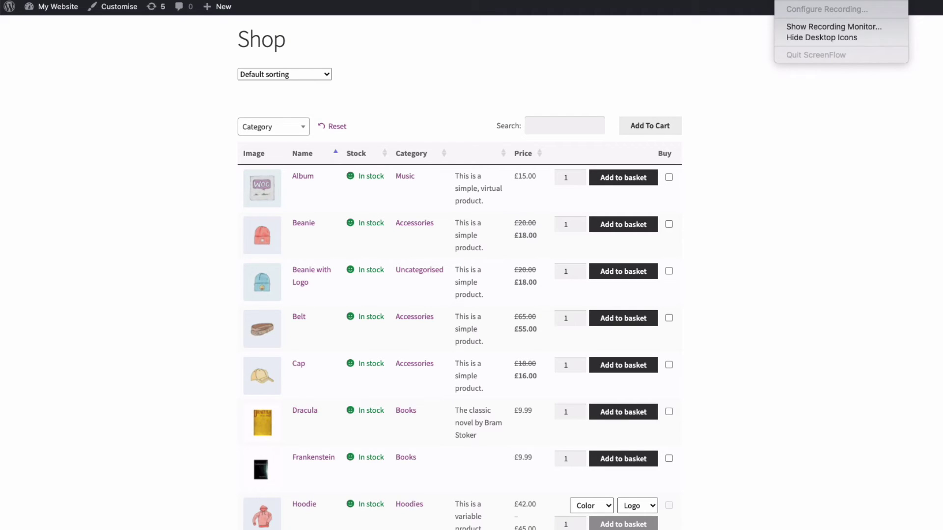
key(Escape)
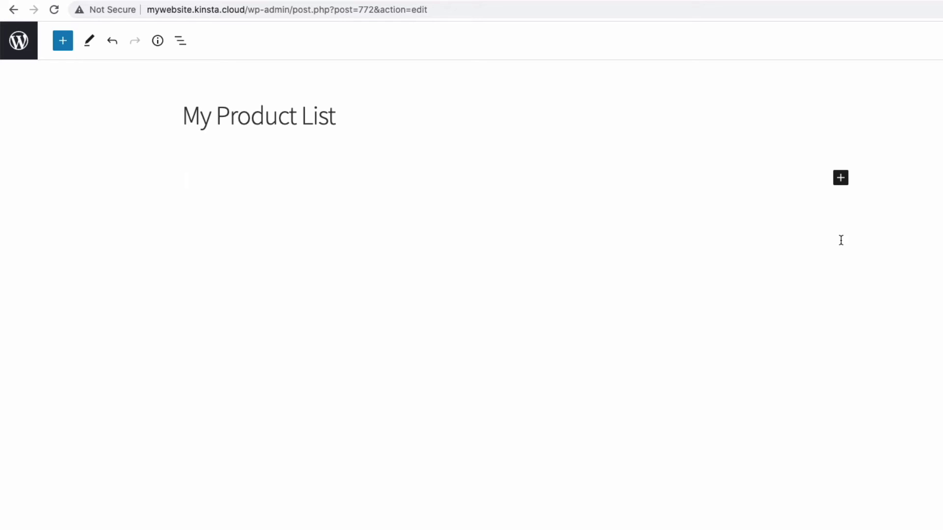
Insert a Shortcode block containing [product_table category="books"] on the My Product List page
click(841, 178)
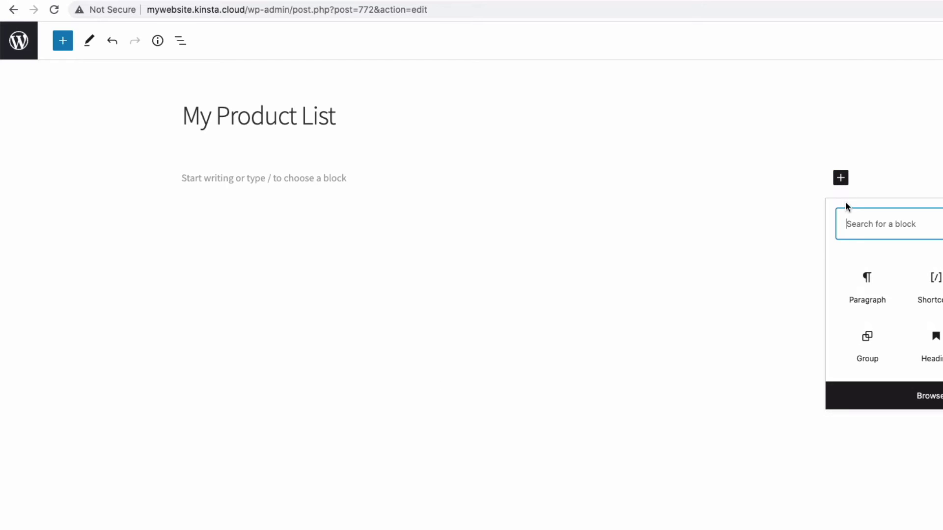
click(937, 301)
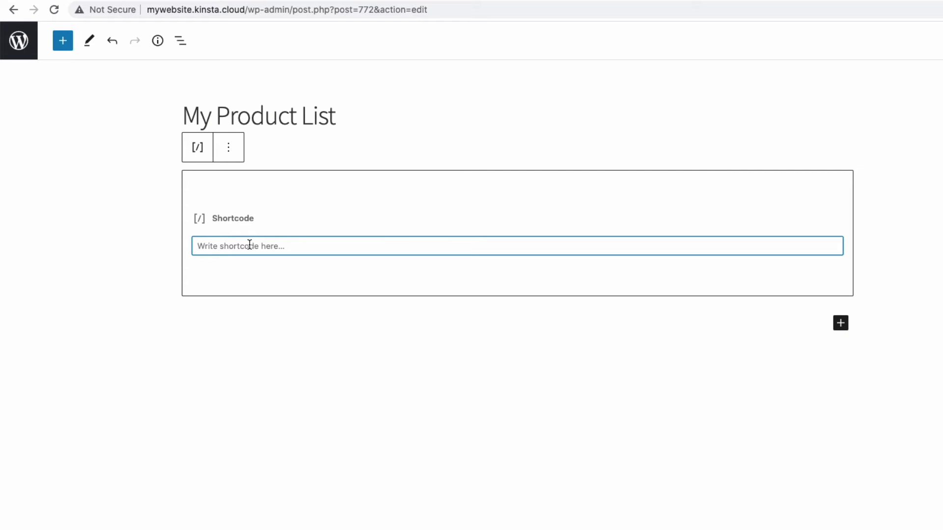
text([)
key(BackSpace)
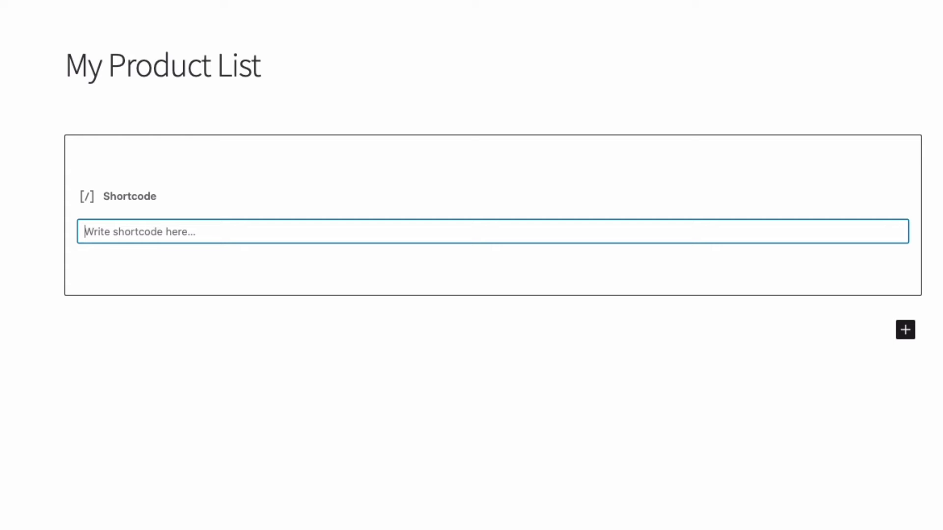
text([)
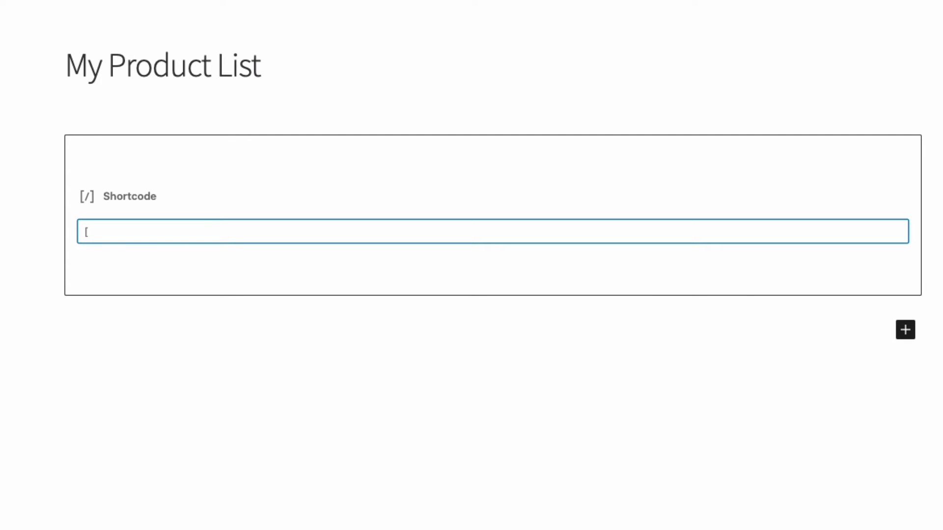
text(product_table category)
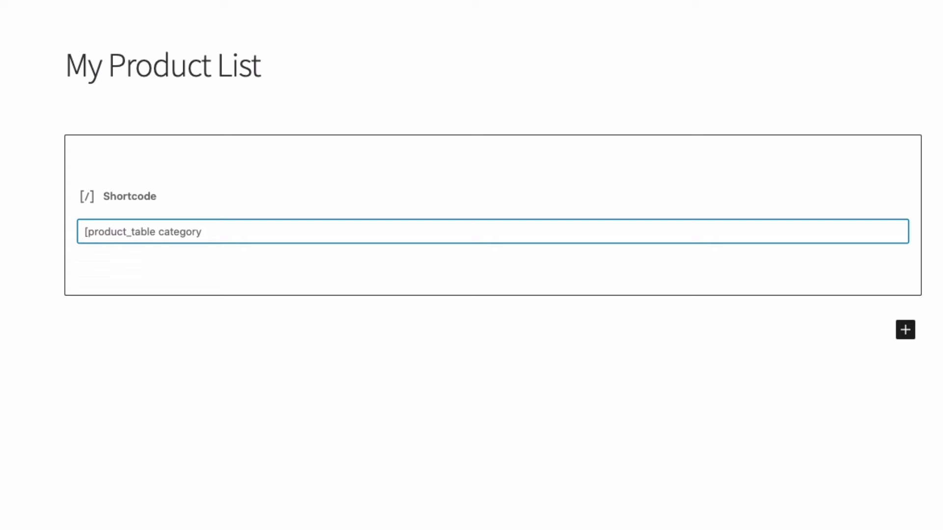
text(="books"])
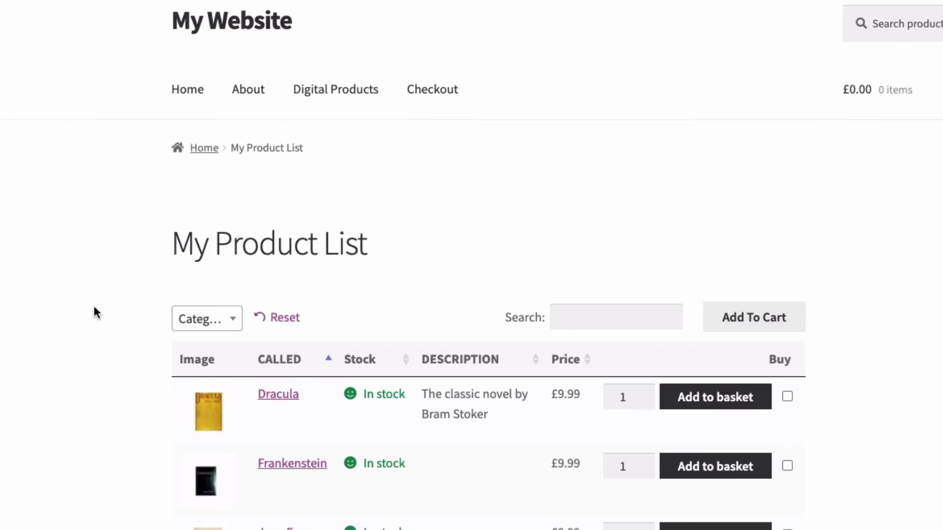
Scroll down through the live four-book product table
scroll(68, 261, down, 3)
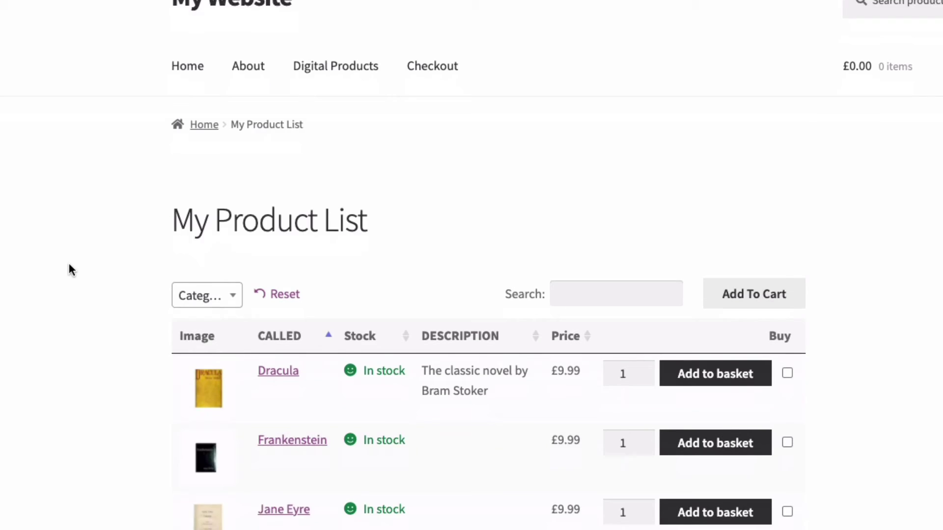
scroll(69, 263, down, 1)
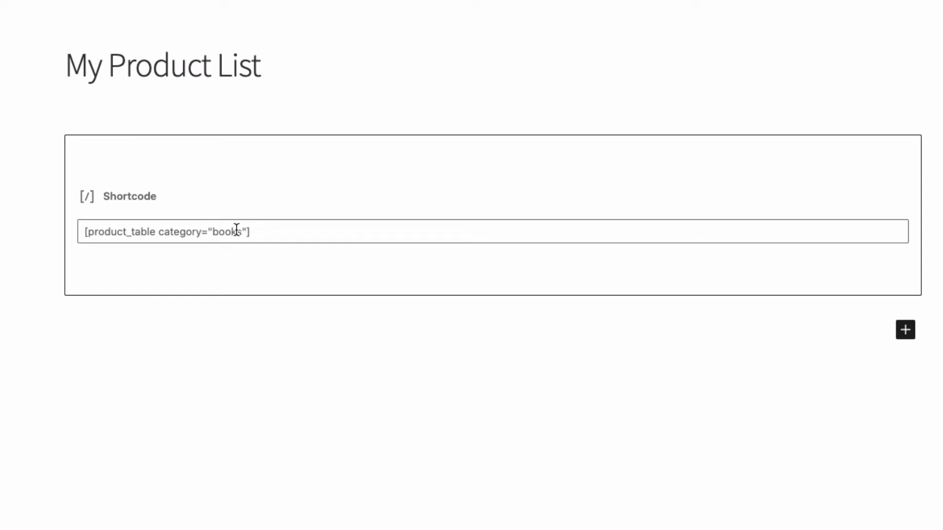
Append ',decor' after books in the shortcode's category value
click(242, 231)
text(,)
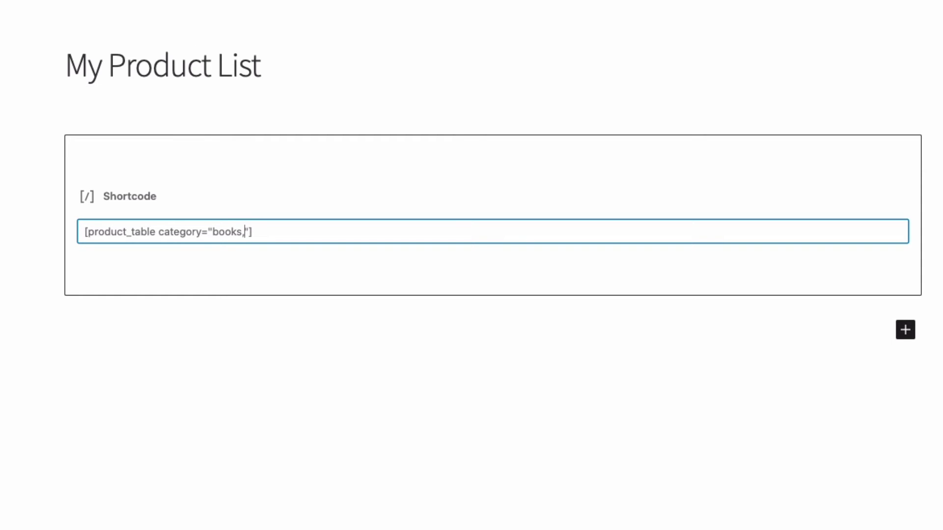
text(decor)
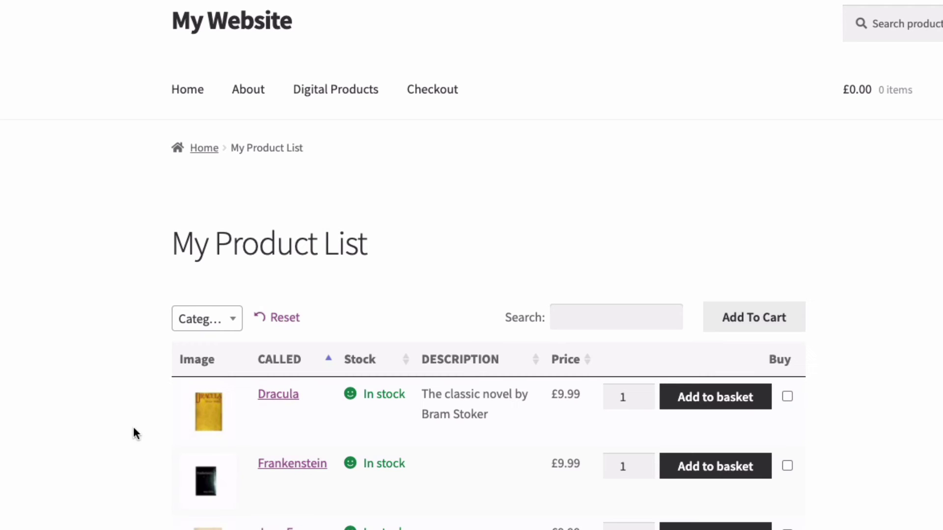
Scroll the live table to the bottom to confirm the WordPress Pennant is listed
scroll(127, 417, down, 3)
scroll(123, 403, down, 2)
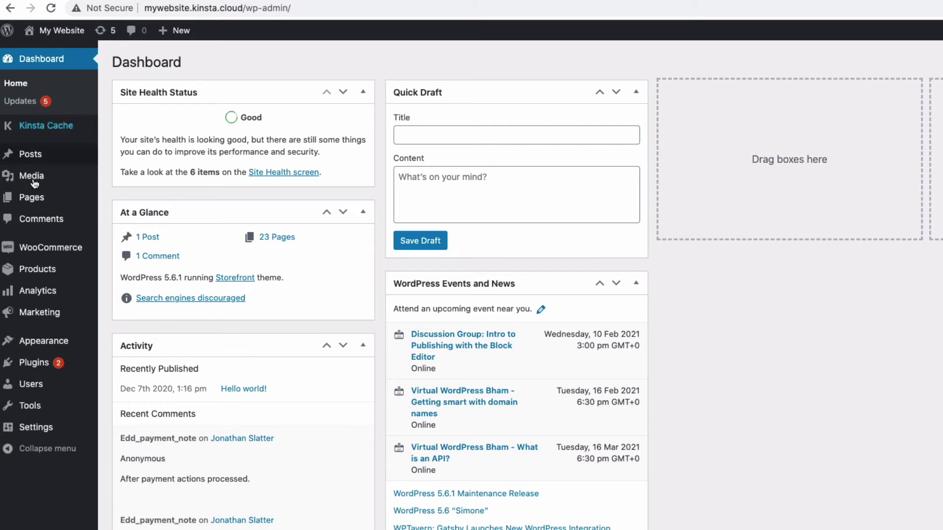
Open the Product tables settings under WooCommerce > Settings > Products
mouse_move(49, 262)
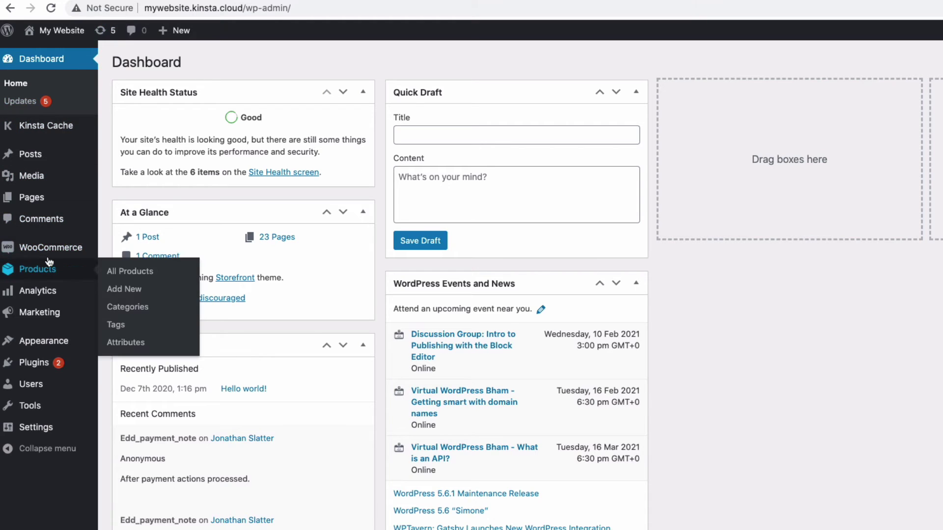
click(124, 338)
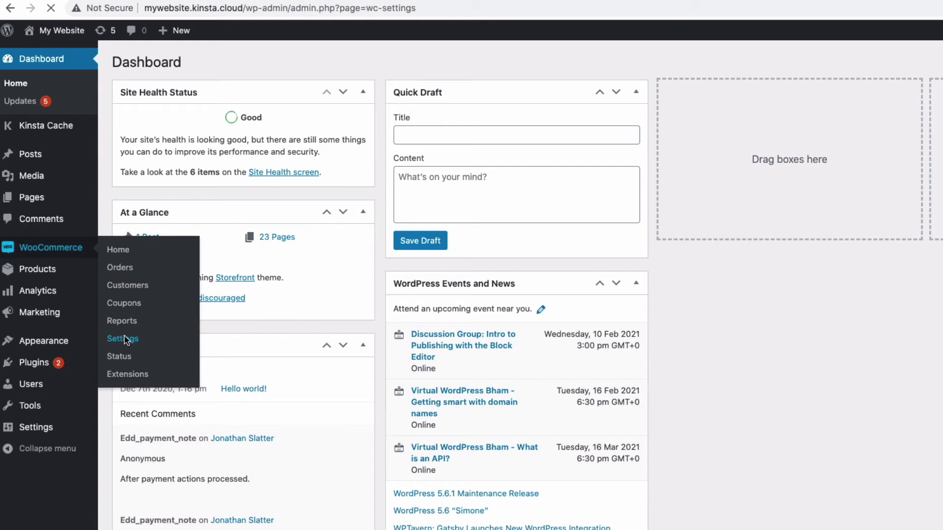
click(193, 115)
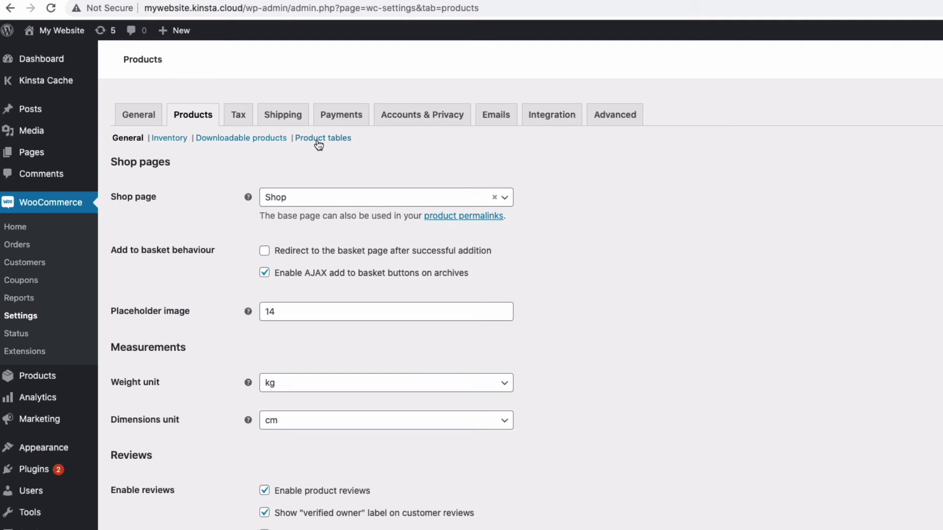
click(318, 139)
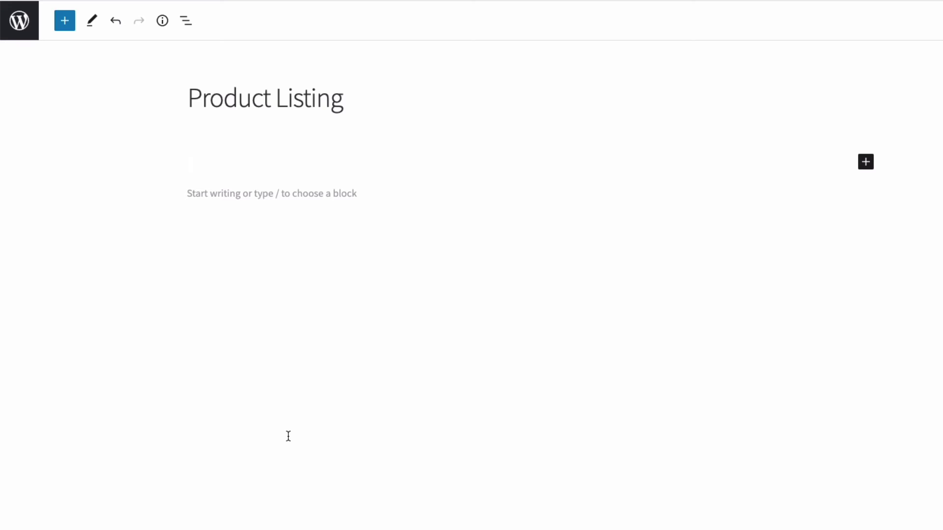
Insert a Columns block from the Design section of the block list
click(64, 21)
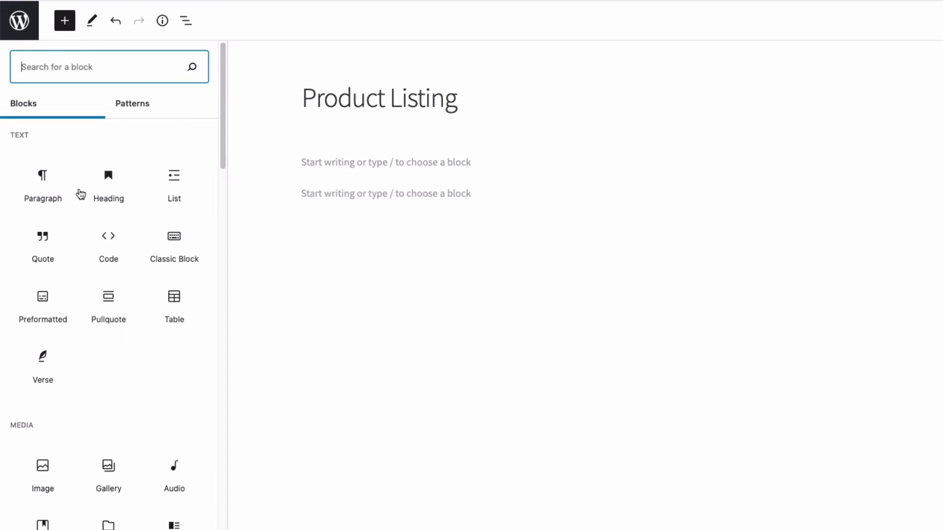
scroll(80, 194, down, 8)
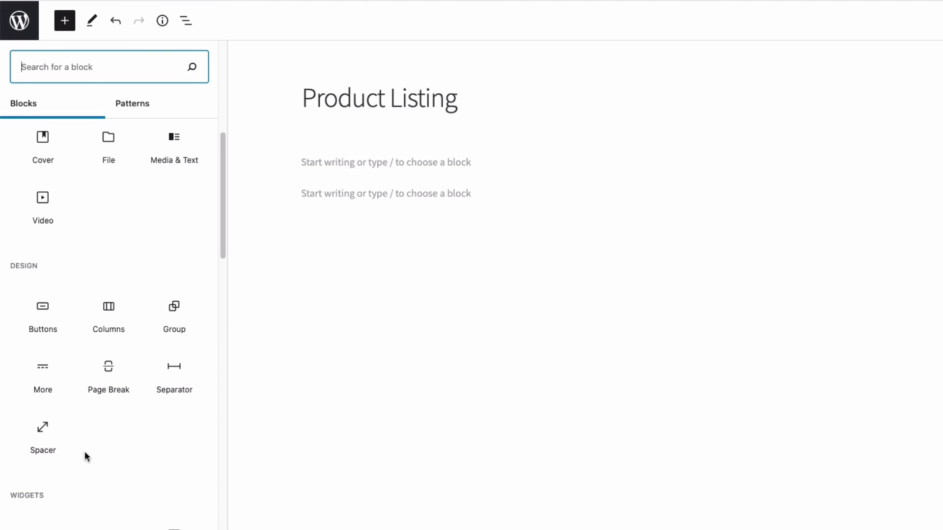
click(109, 310)
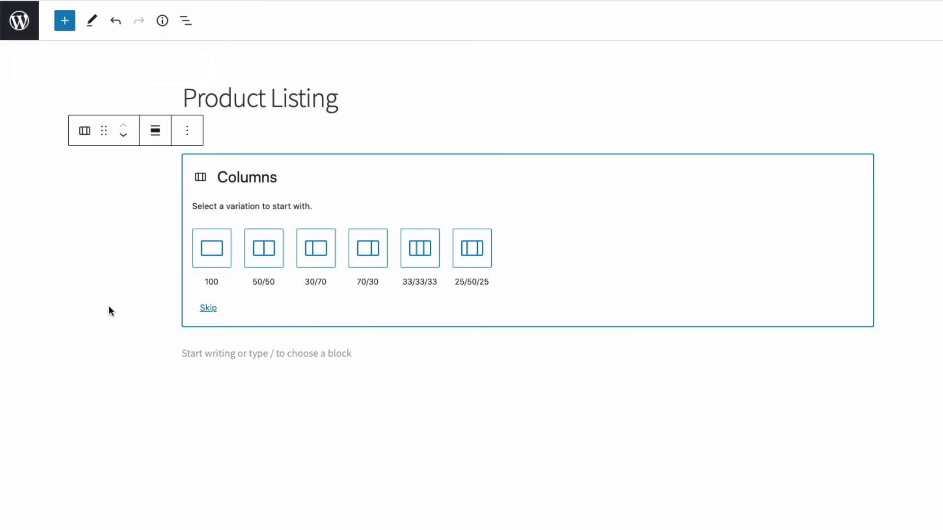
Choose the 50/50 columns layout and add a Shortcode block to the left column
click(265, 251)
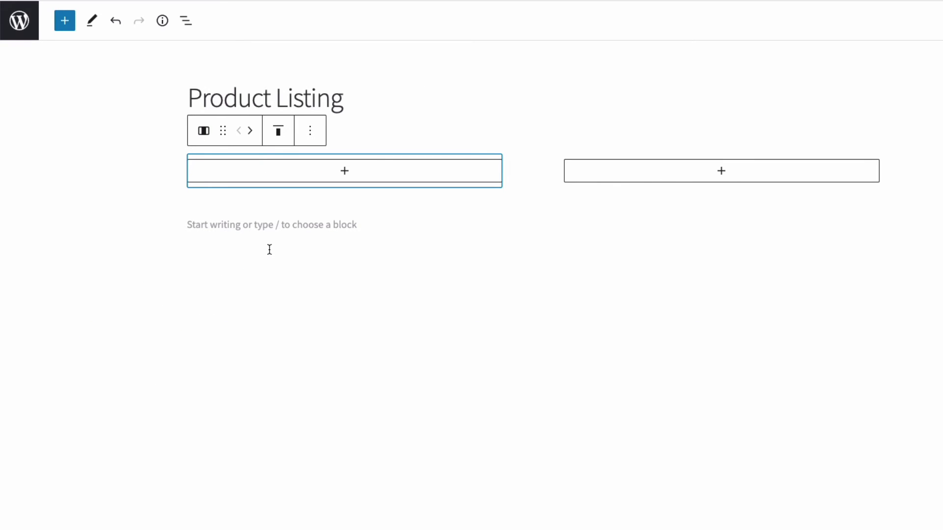
click(340, 199)
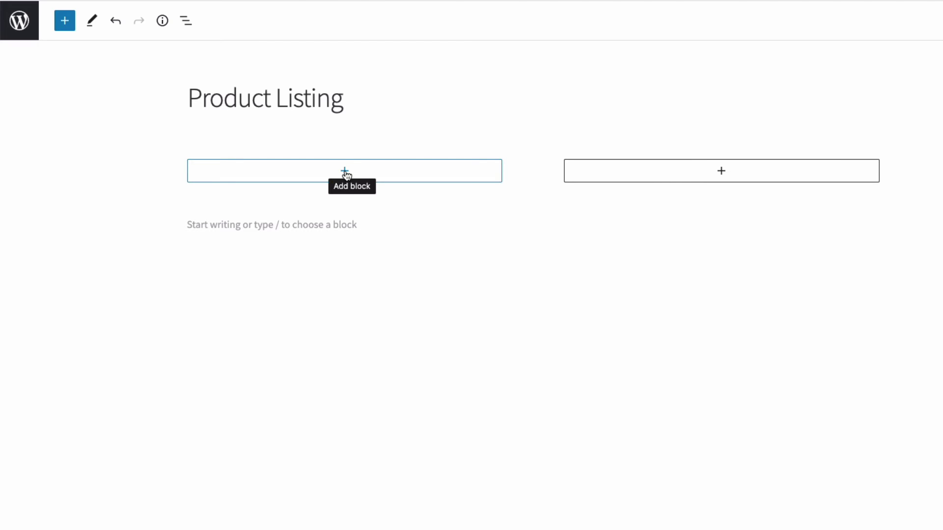
click(344, 173)
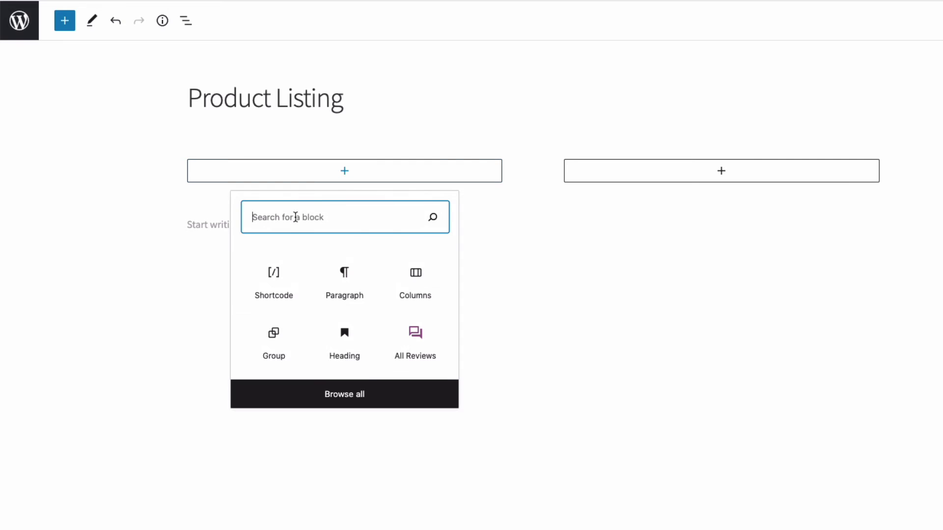
click(271, 283)
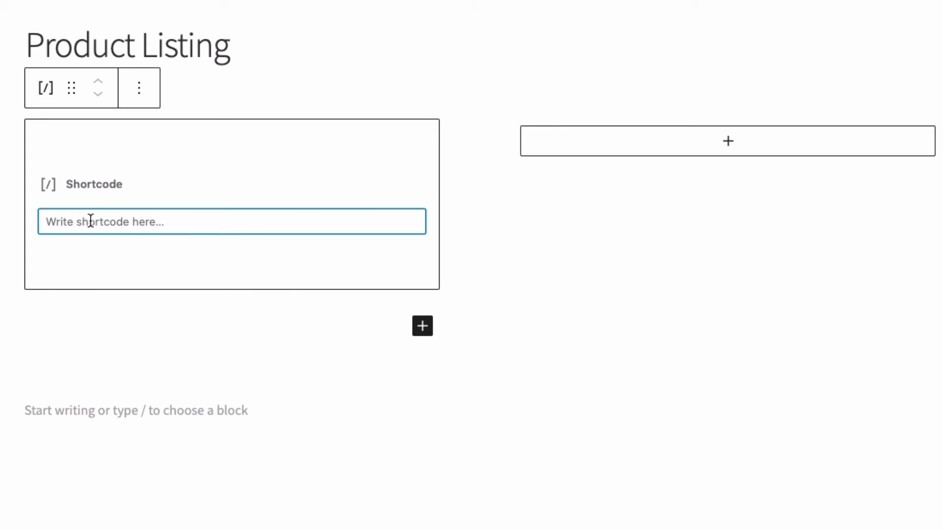
Enter [product_table columns="name" category="books"] in the left column's shortcode
text([)
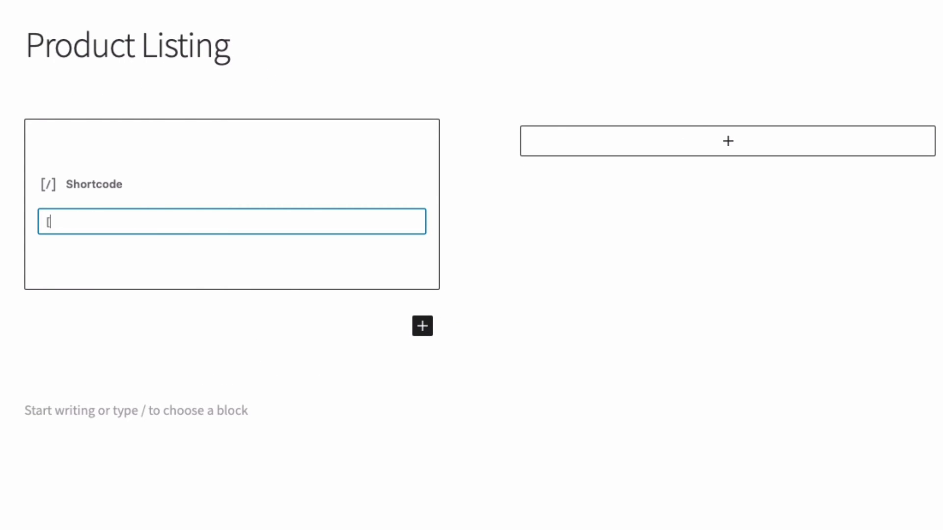
text(product_table)
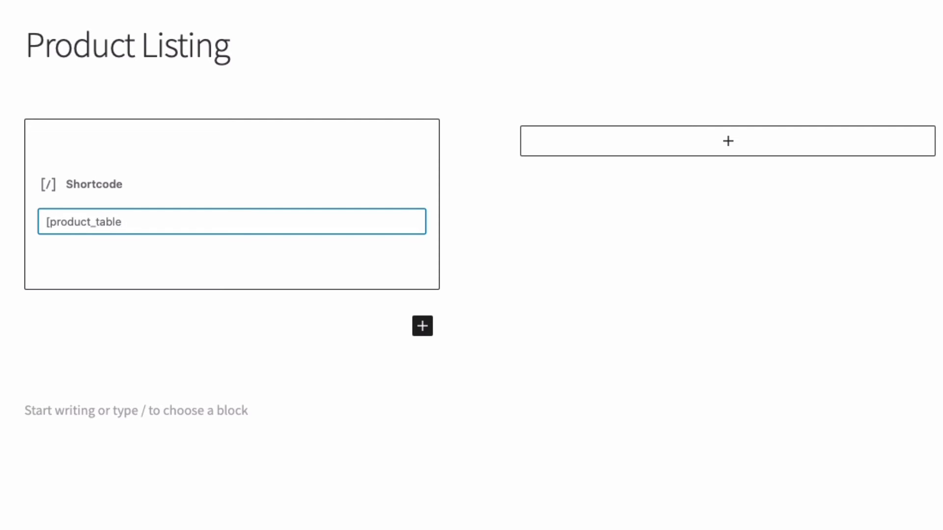
text( columns="nae)
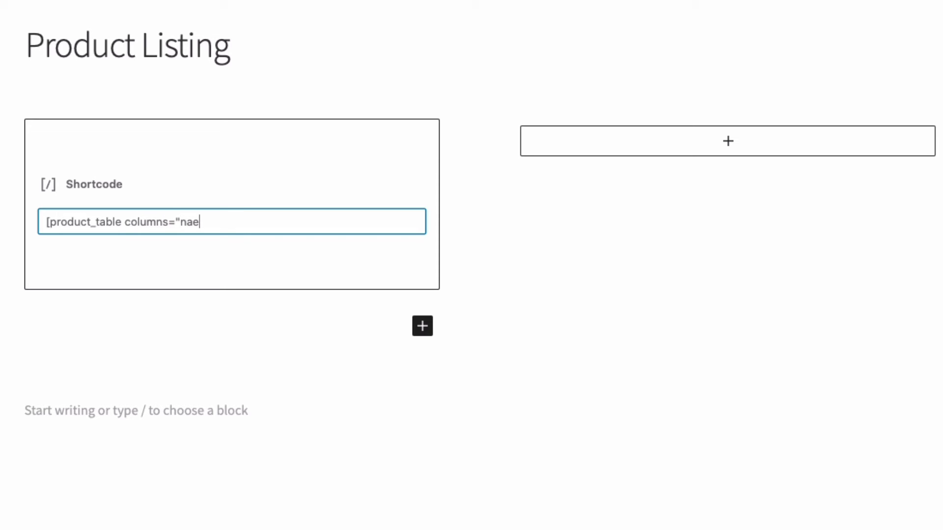
key(BackSpace)
text(me")
text(category="books)
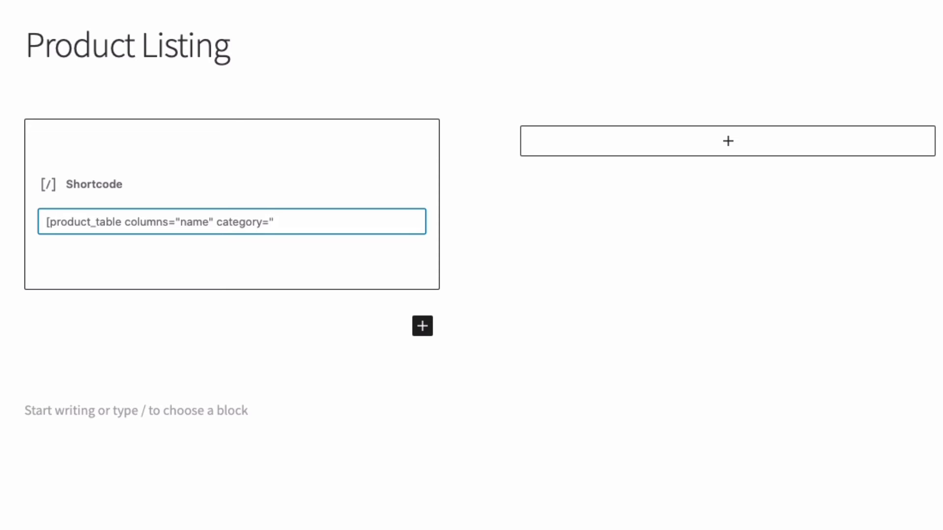
text("])
Select 'books' in the shortcode and scroll the product category list to check the slugs
mouse_move(233, 244)
drag(273, 222, 305, 221)
click(352, 221)
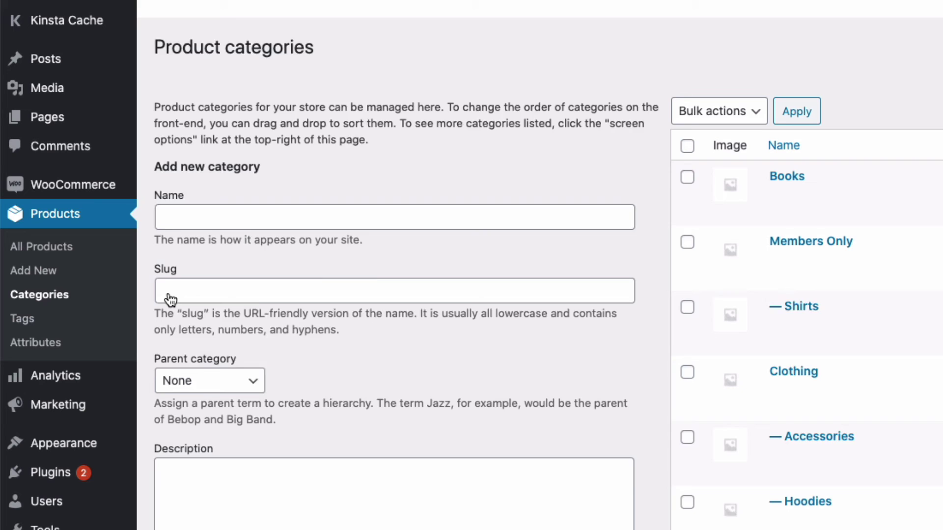
scroll(442, 256, up, 1)
scroll(808, 213, down, 1)
mouse_move(798, 199)
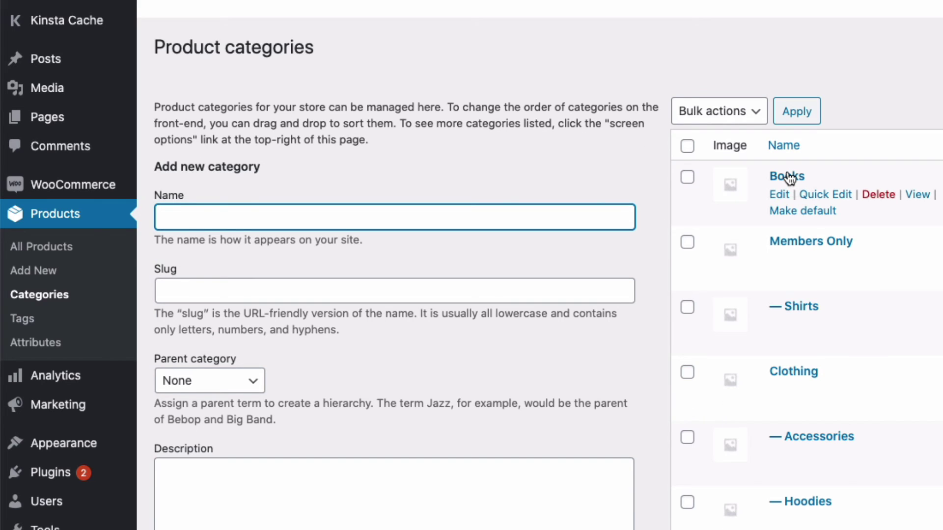
scroll(790, 177, down, 8)
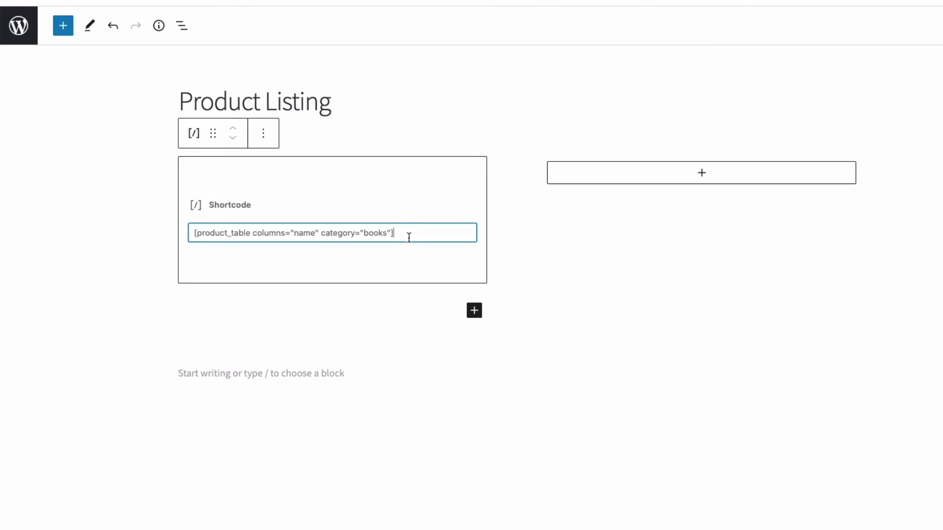
Copy the books shortcode into a new Shortcode block in the right column
drag(409, 234, 191, 233)
key(ctrl+c)
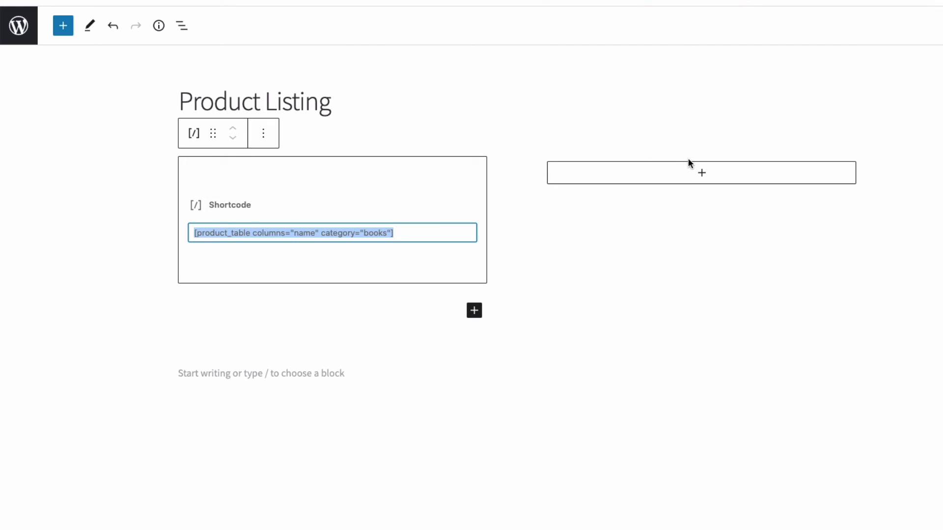
click(702, 173)
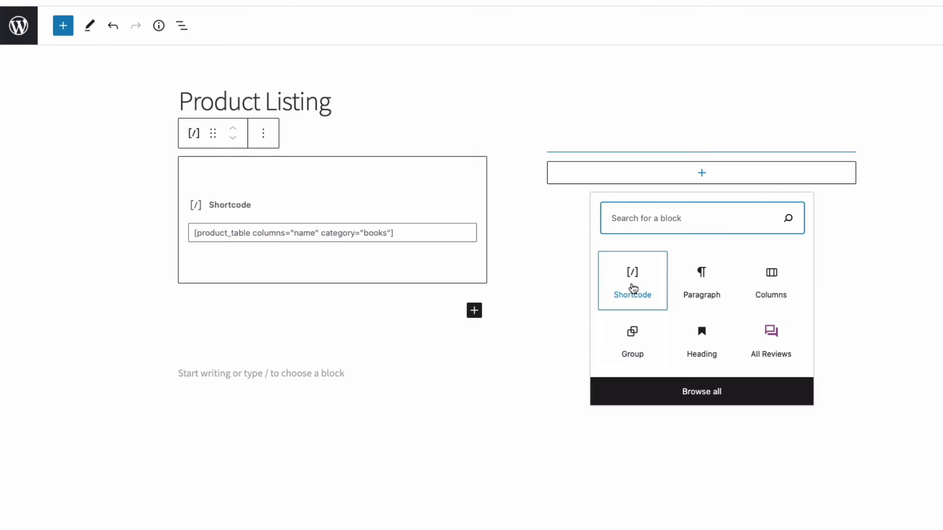
click(633, 288)
key(ctrl+v)
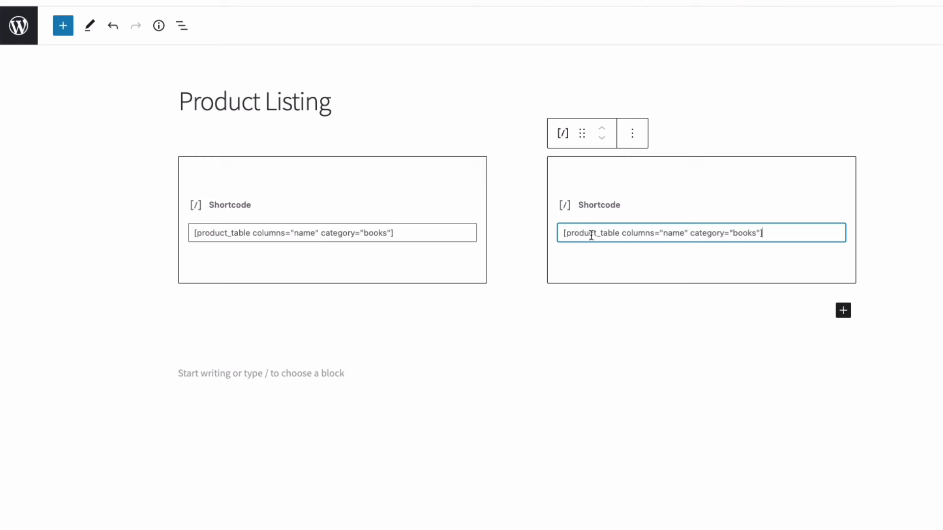
Change the pasted shortcode's category from books to hoodies
click(756, 233)
key(BackSpace)
key(BackSpace)
key(BackSpace)
key(BackSpace)
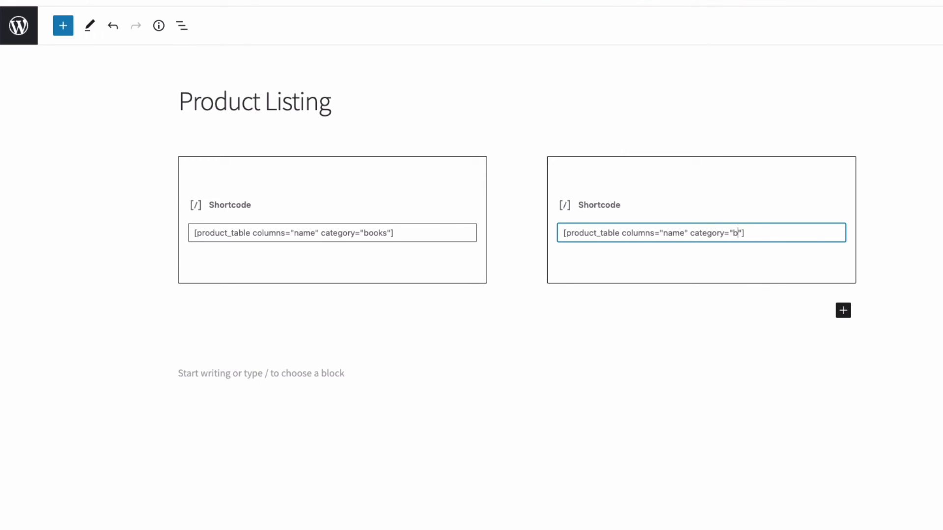
key(BackSpace)
text(hoodies)
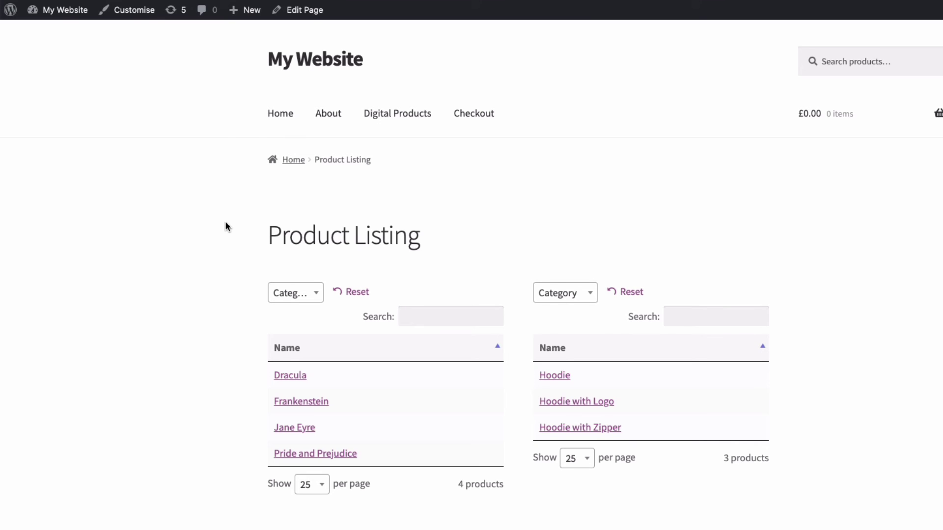
Change the columns value to name:Title in the books shortcode and name:Hoodies in the hoodies one
click(296, 9)
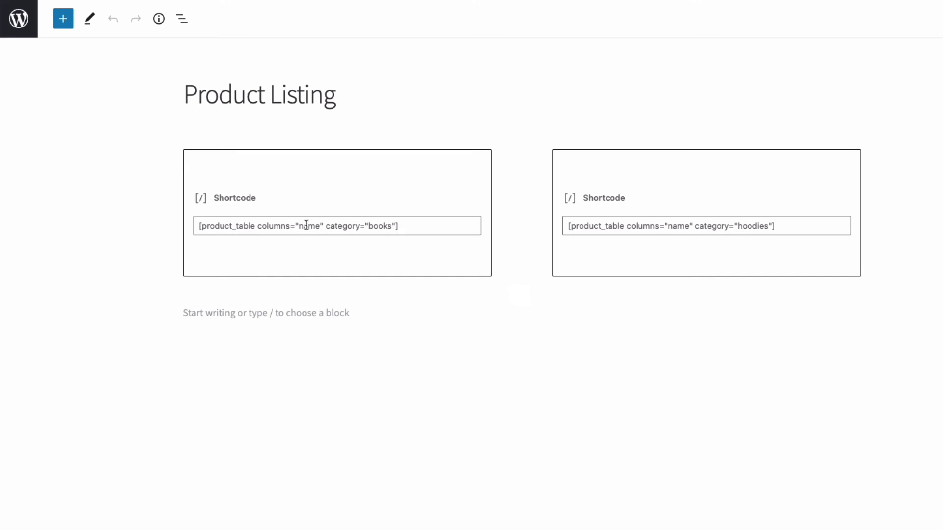
click(318, 226)
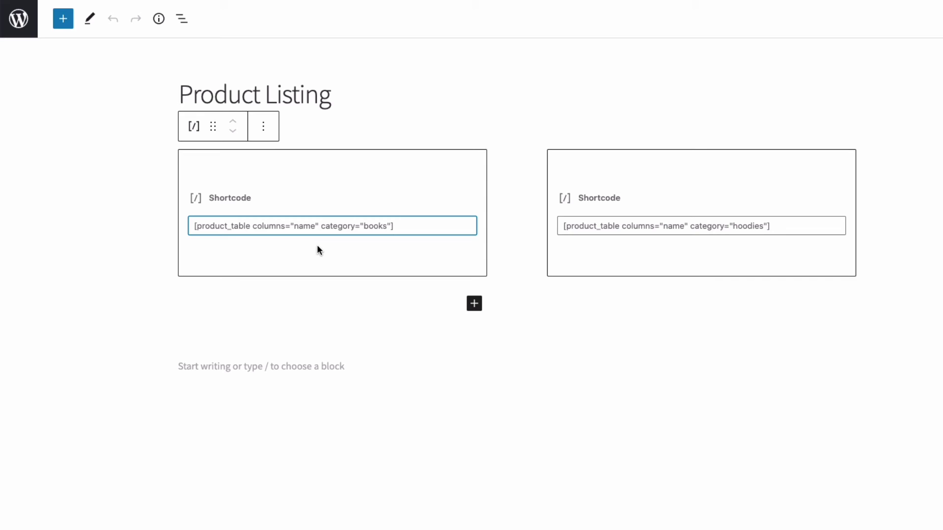
text(:)
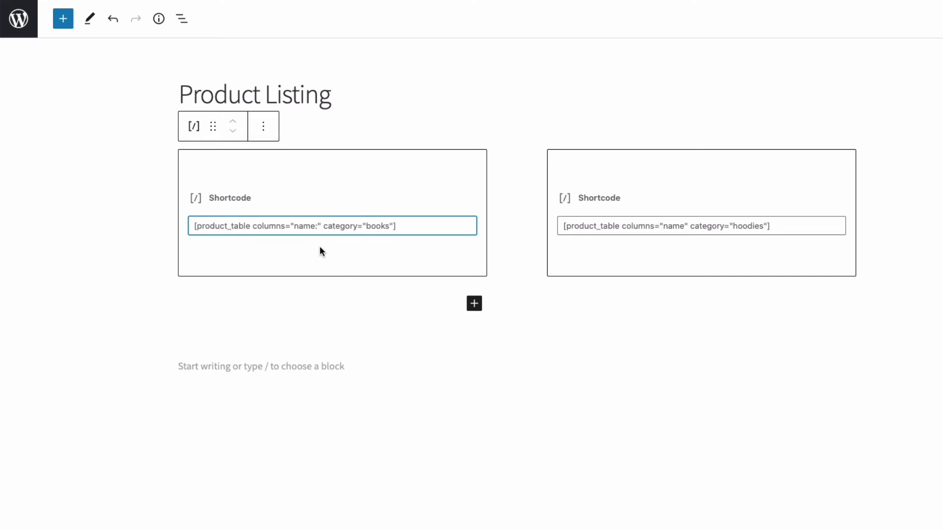
text(Title)
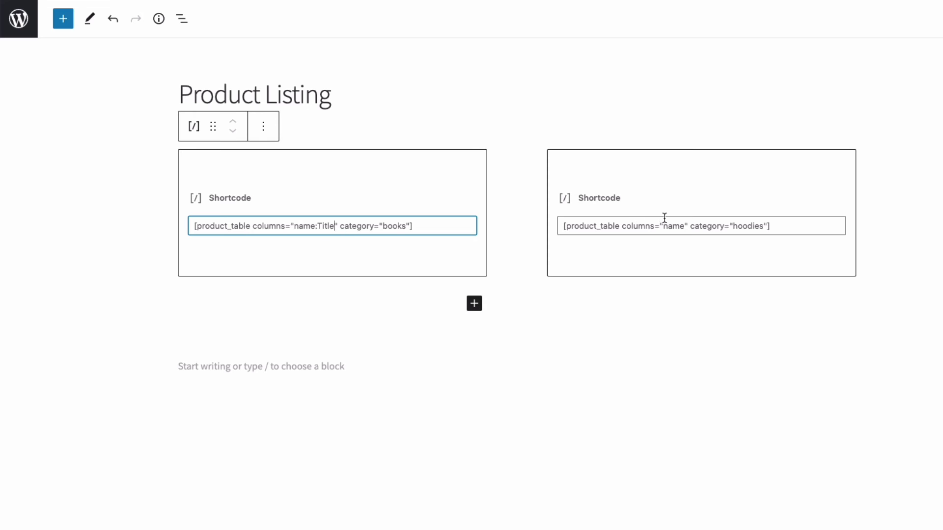
click(681, 226)
text(:)
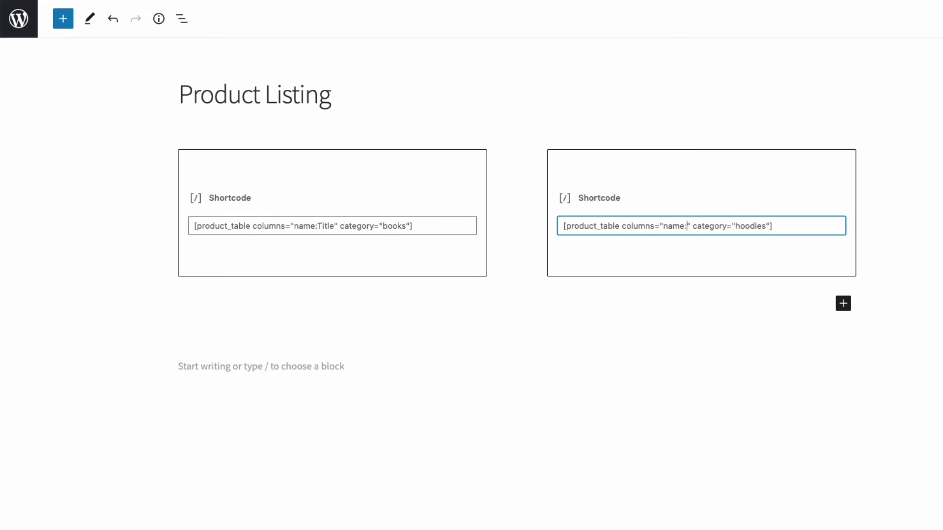
text(Hoodies)
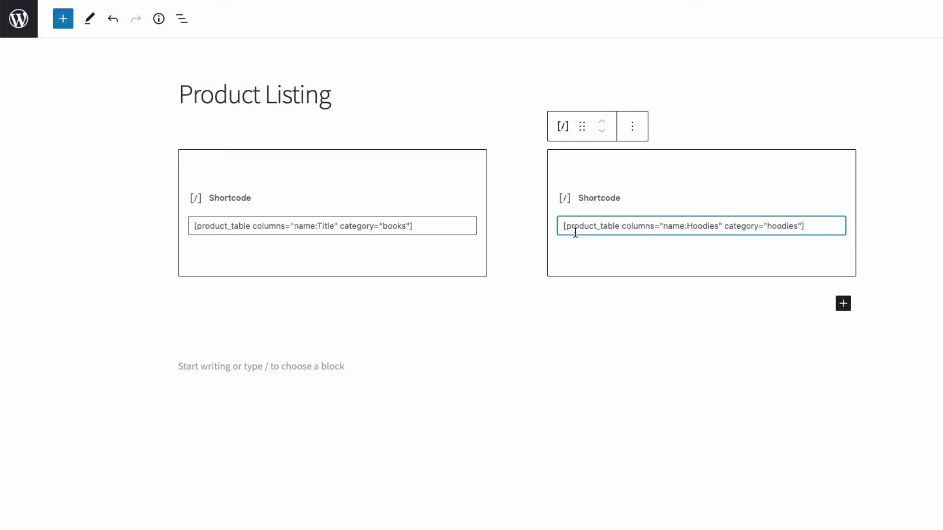
click(229, 459)
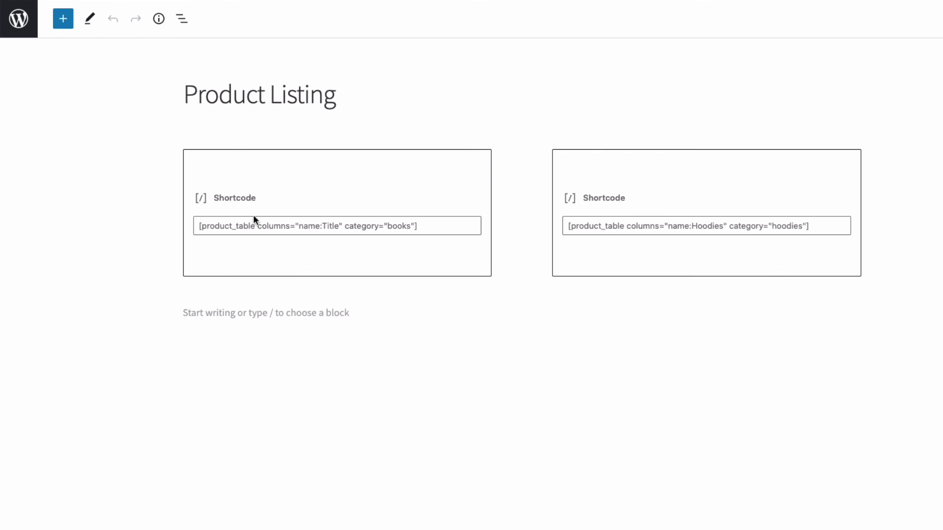
Add search_box, filters, page_length, totals and reset_button set to "false" to the Books shortcode
click(415, 226)
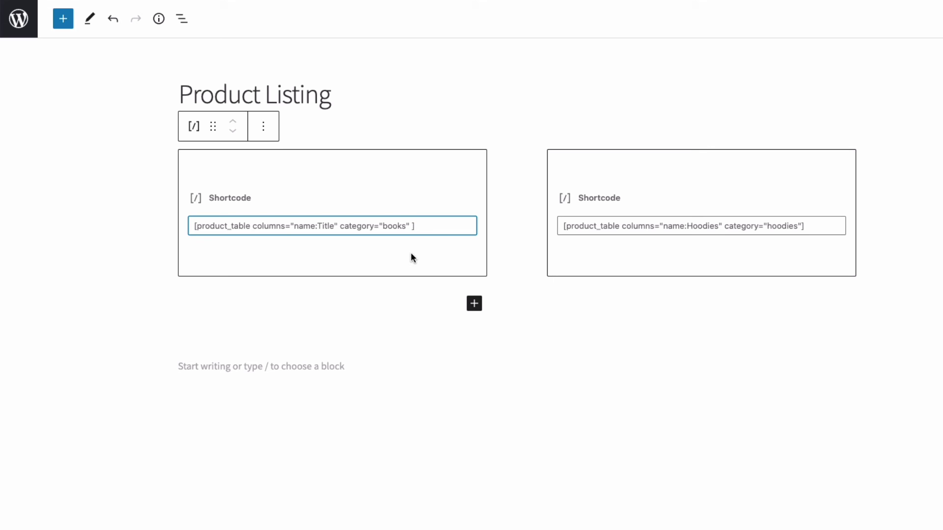
text(search)
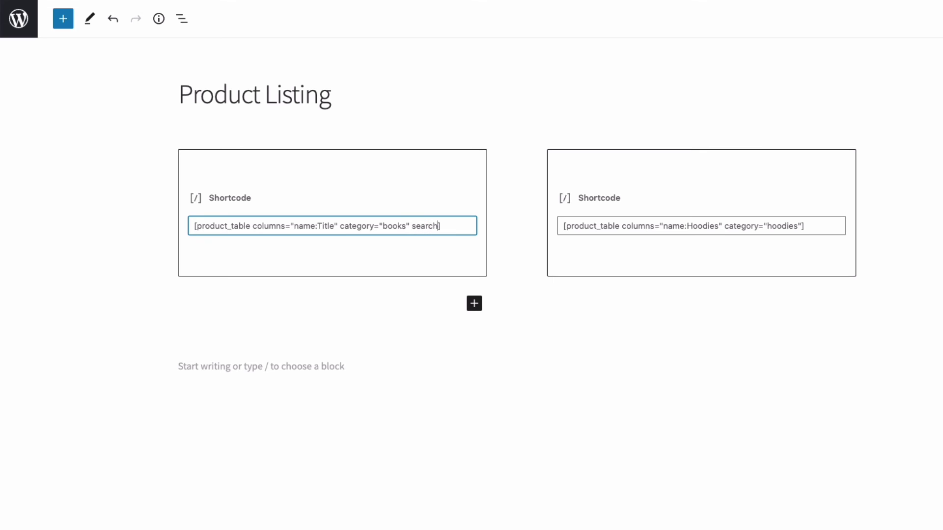
text(_box="false")
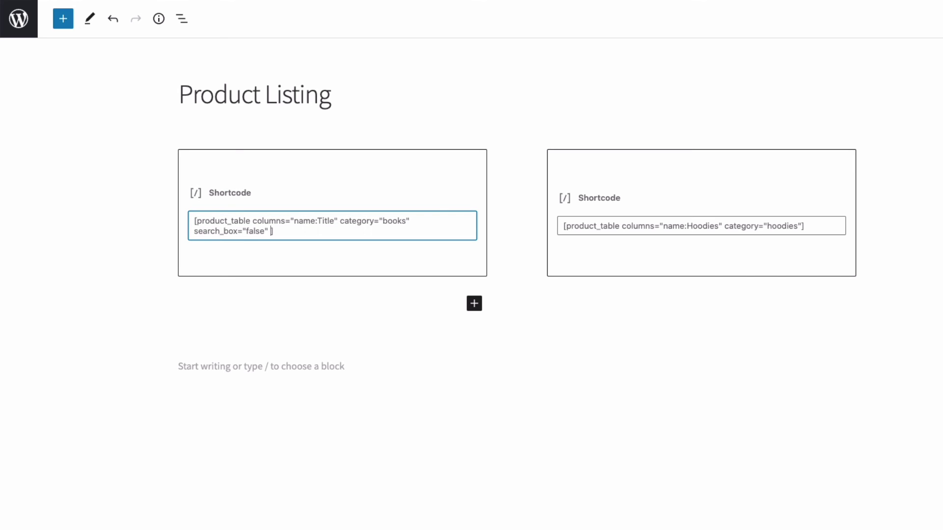
text( filters="false")
text(page_length=)
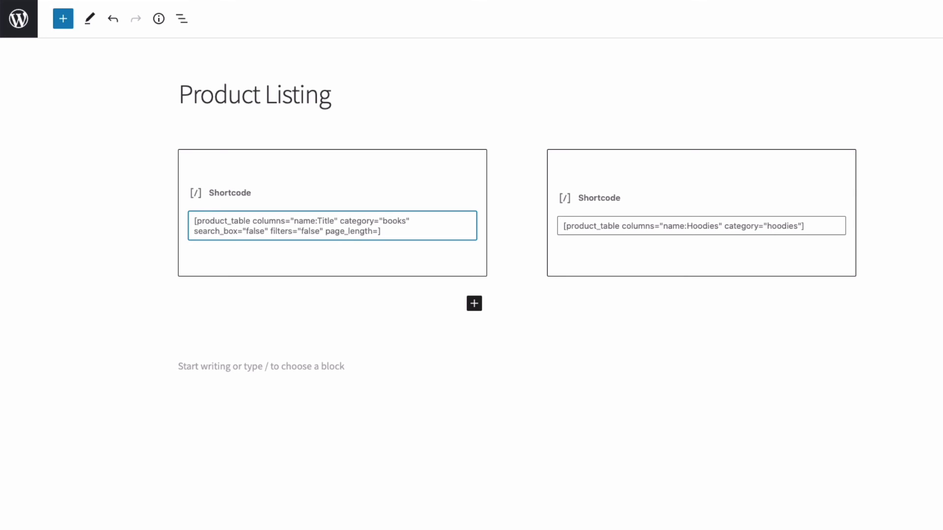
text("false" totals="false")
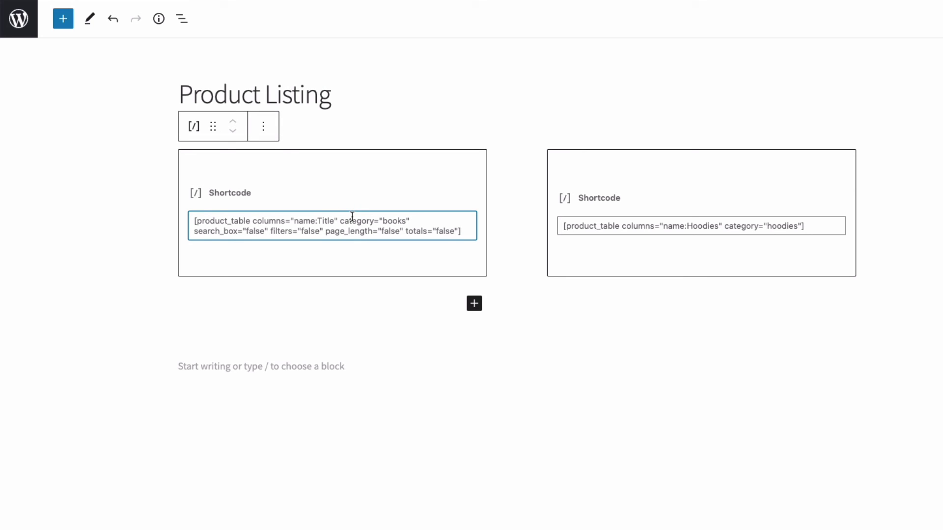
text( rese)
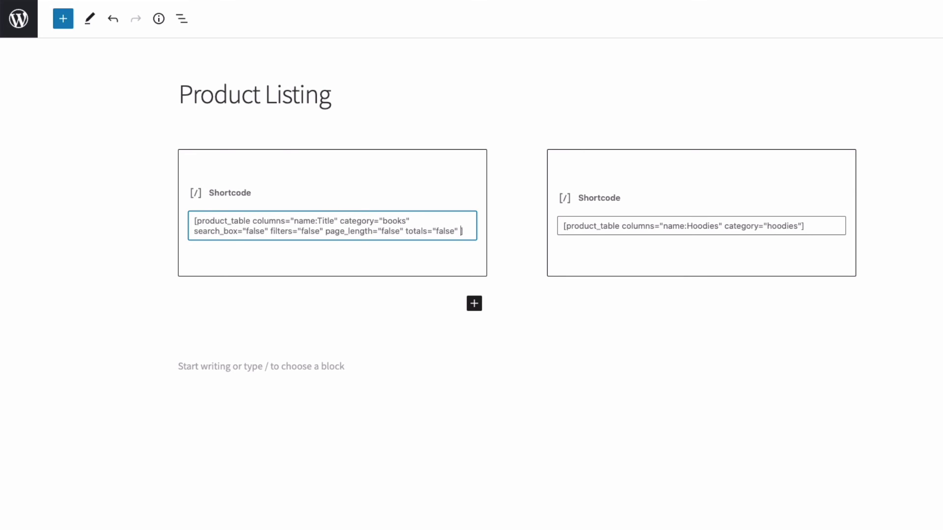
text(t)
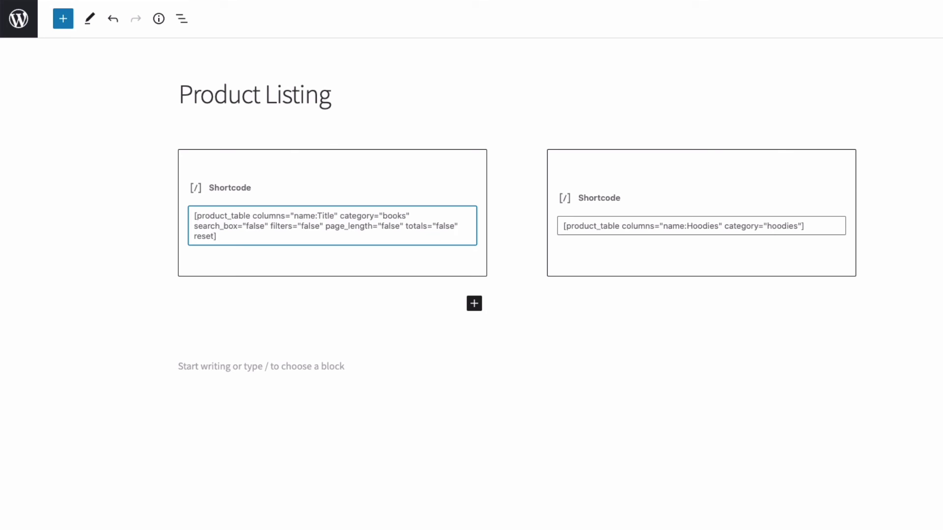
text(_button="false")
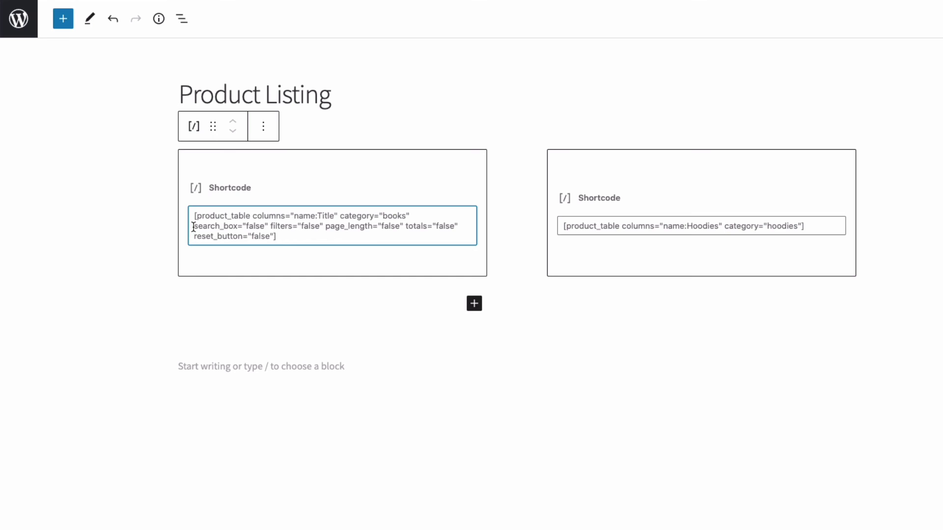
Copy those five "false" options into the end of the Hoodies shortcode
drag(193, 227, 274, 236)
key(ctrl+c)
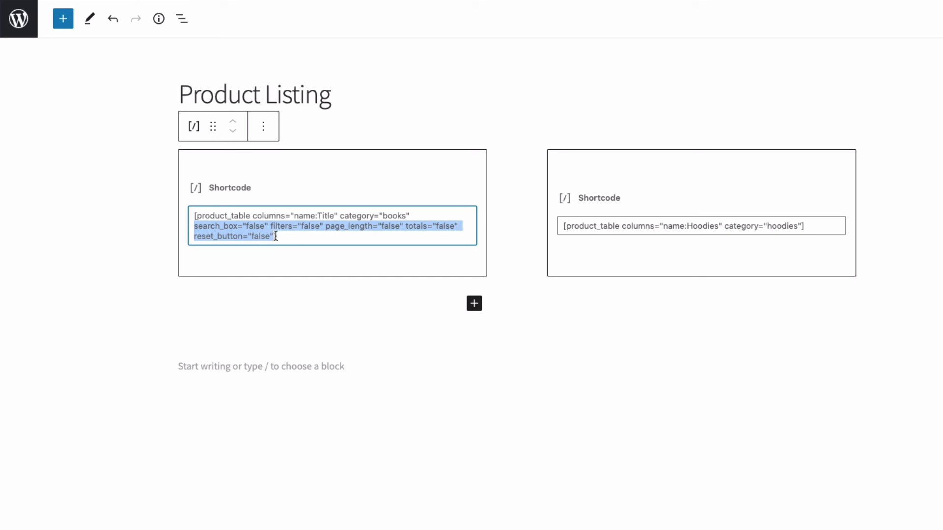
click(802, 225)
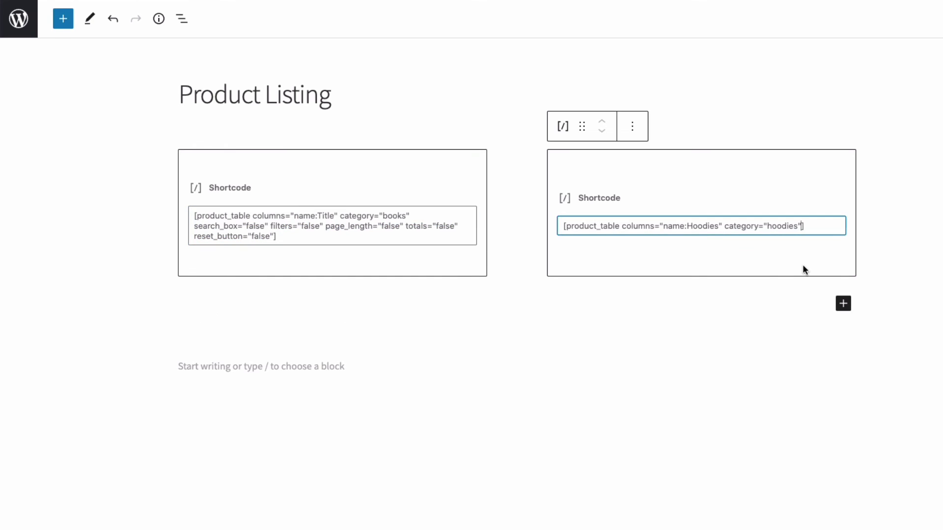
key(ctrl+v)
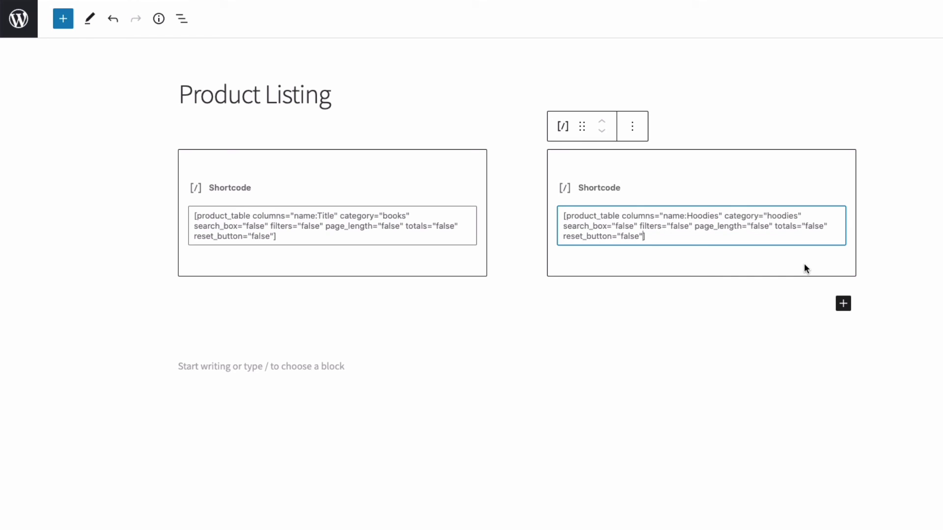
click(693, 320)
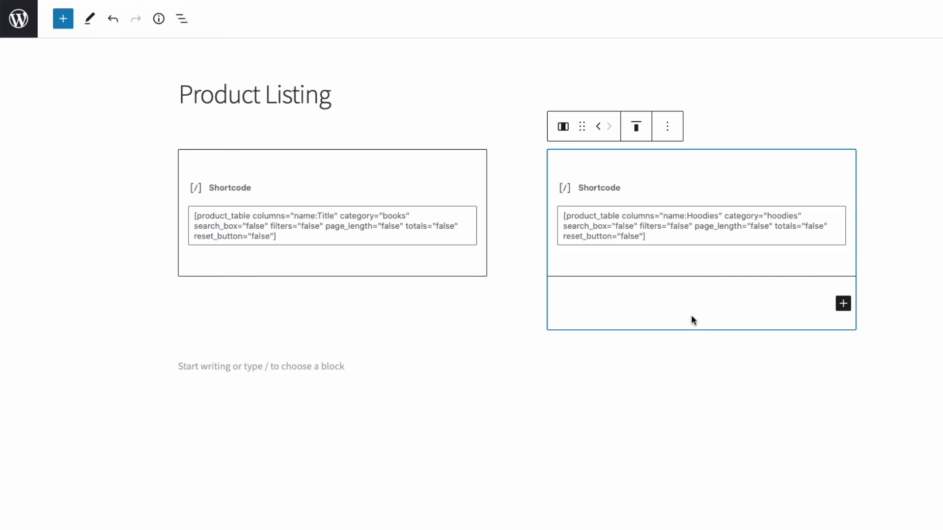
Select the two-column layout block holding the Books and Hoodies tables
click(488, 317)
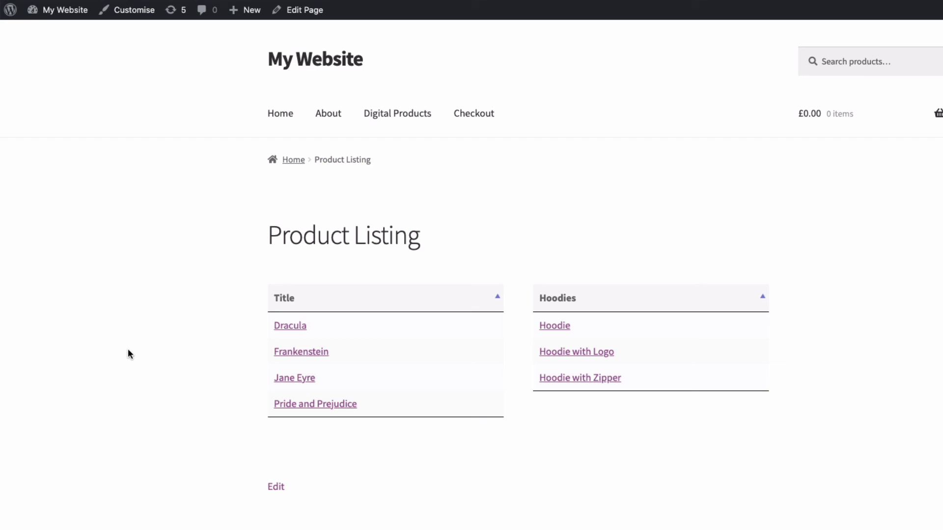
Switch to the browser window for the Barn2 WooCommerce Product Table site
click(881, 1)
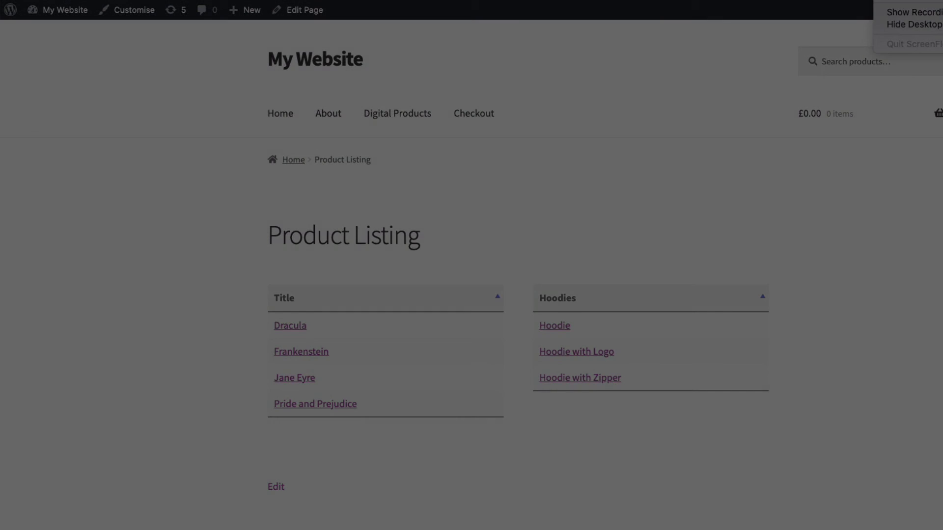